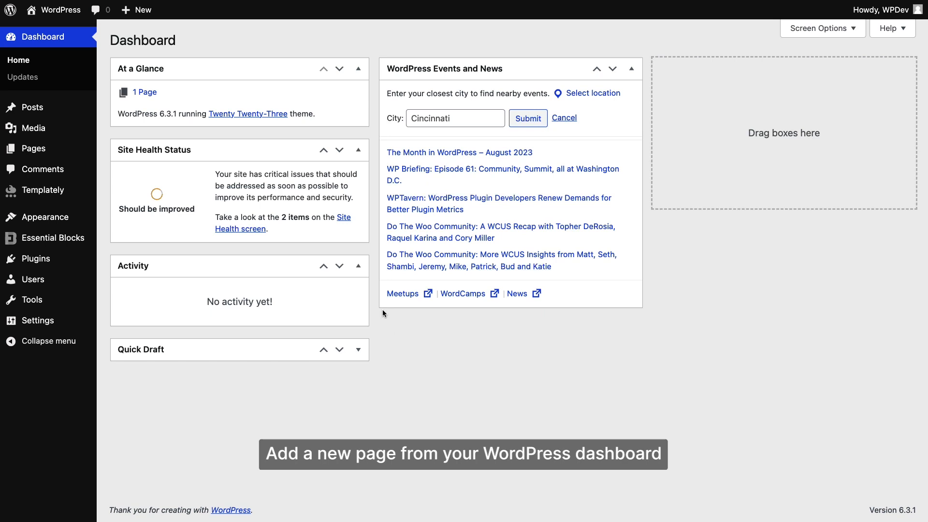
Step: Create a new page titled "Home - New Year Celebration" and publish it
{"action": "left_click", "coordinate": [165, 155]}
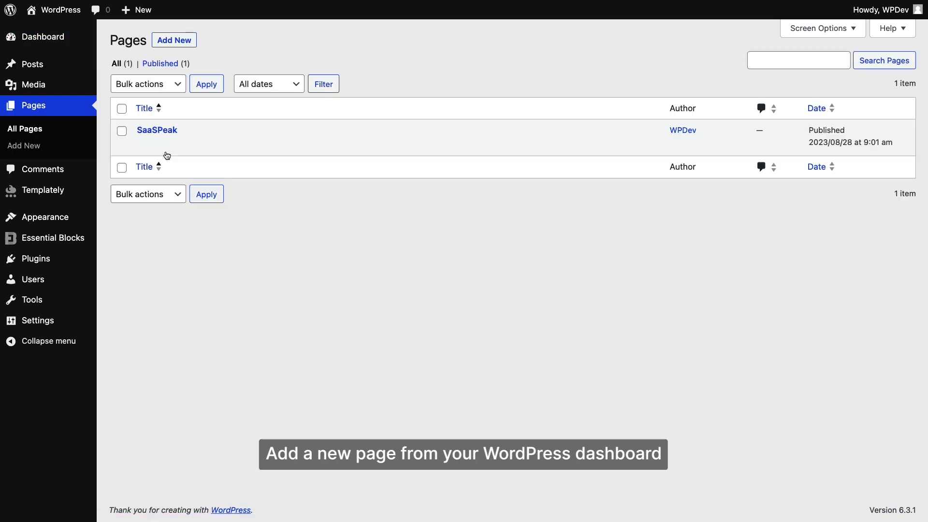
{"action": "left_click", "coordinate": [192, 42]}
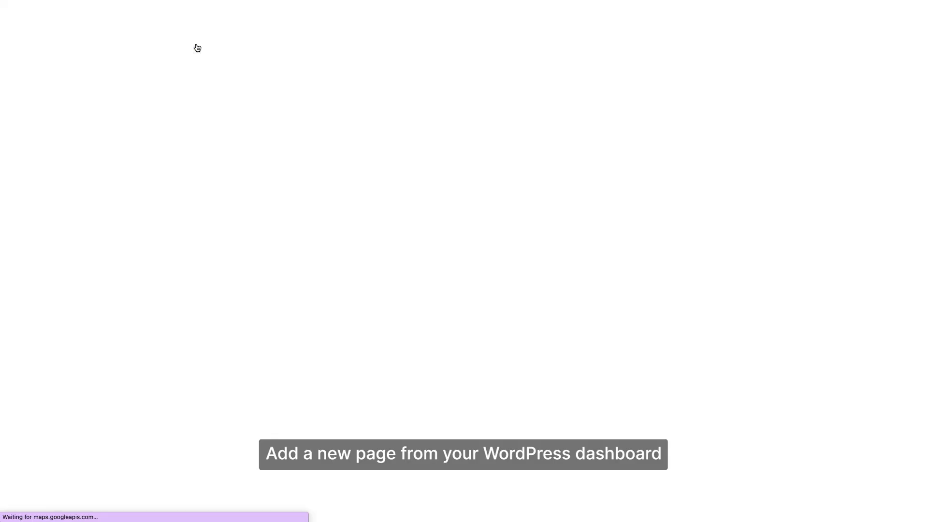
{"action": "type", "text": "Home - New Year Celebration"}
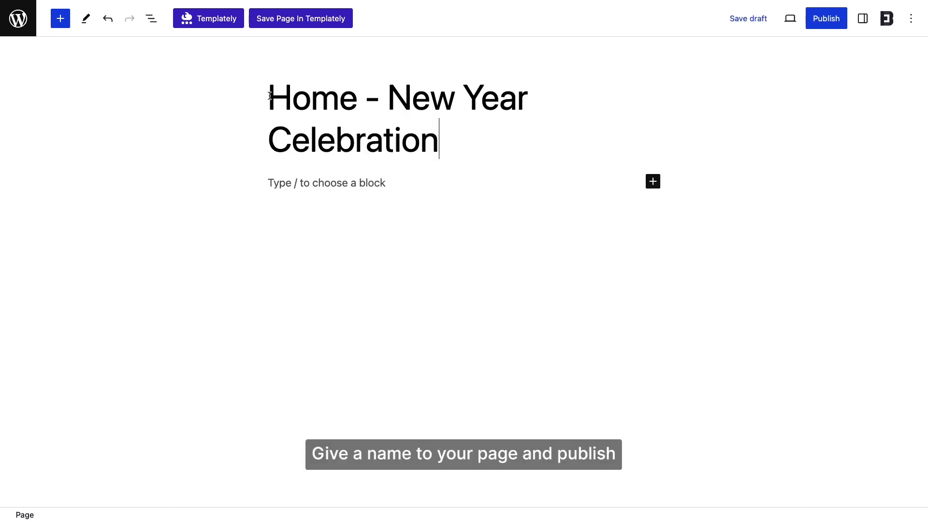
{"action": "left_click", "coordinate": [821, 22]}
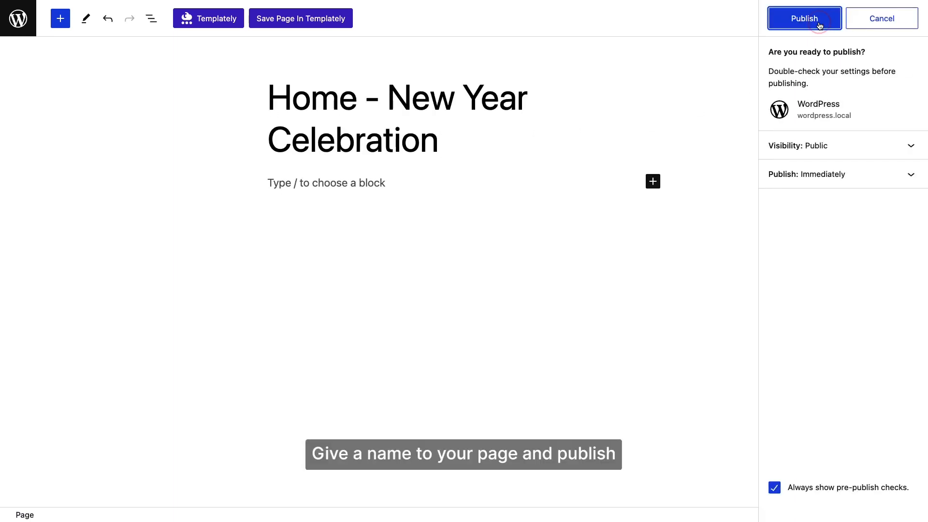
{"action": "left_click", "coordinate": [819, 23]}
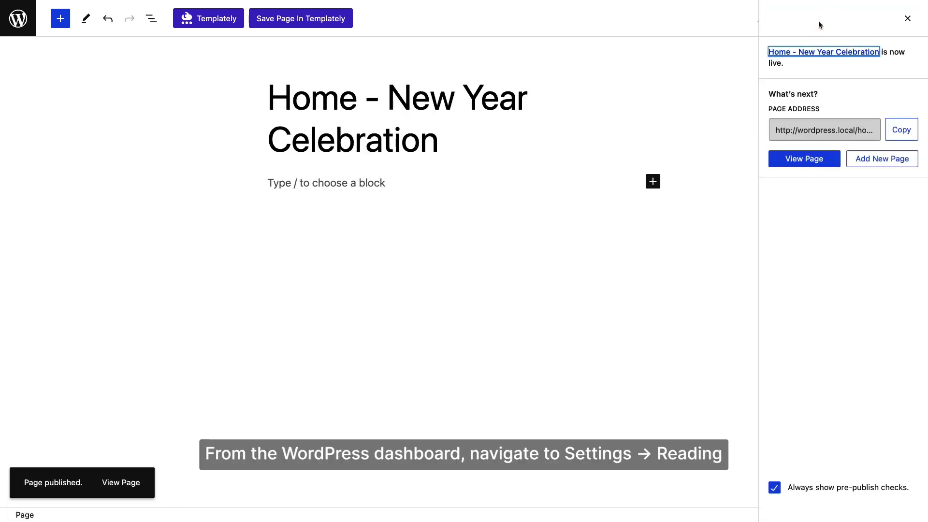
Step: In the reading settings, make "Home - New Year Celebration" the static homepage and save the changes
{"action": "left_click", "coordinate": [30, 27]}
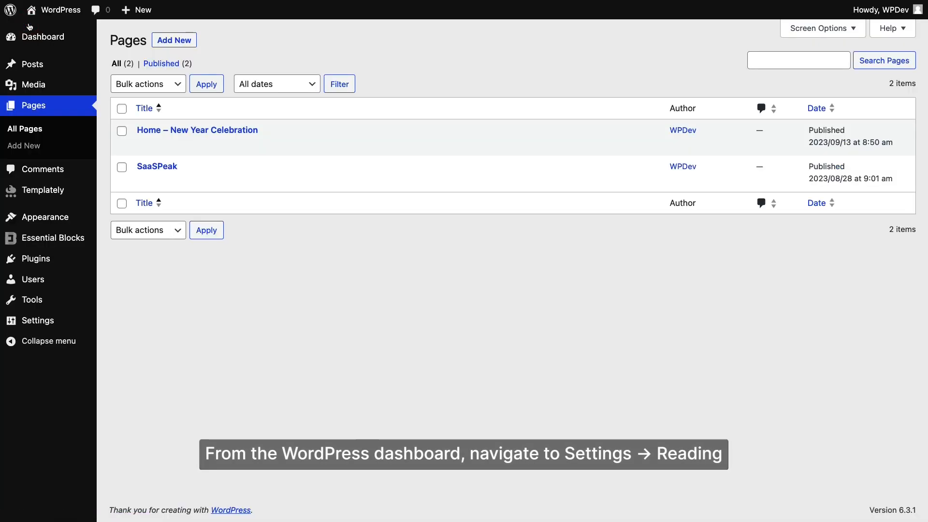
{"action": "mouse_move", "coordinate": [78, 320]}
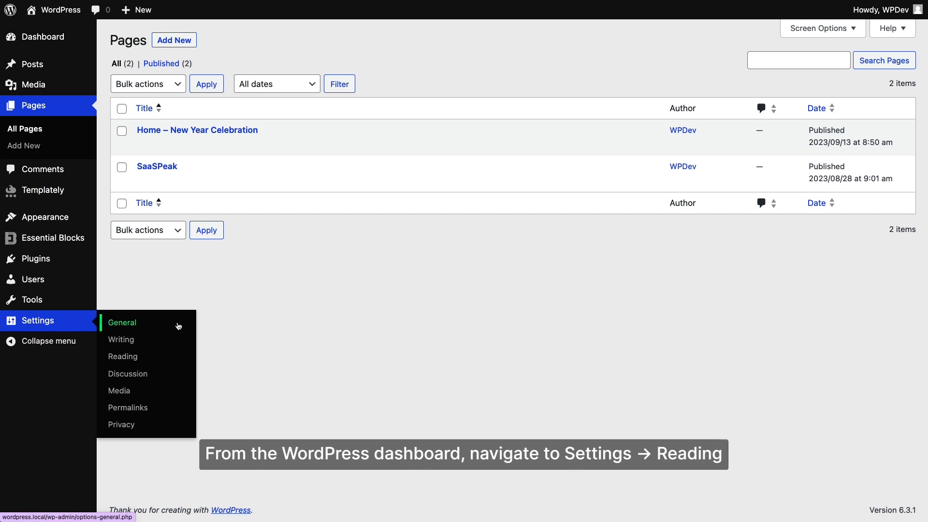
{"action": "left_click", "coordinate": [166, 362]}
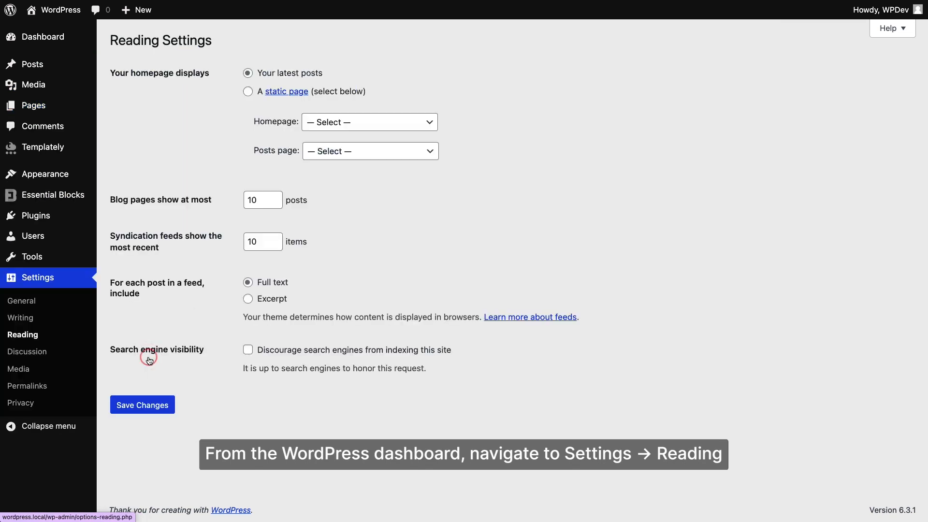
{"action": "left_click", "coordinate": [249, 94]}
{"action": "left_click", "coordinate": [415, 126]}
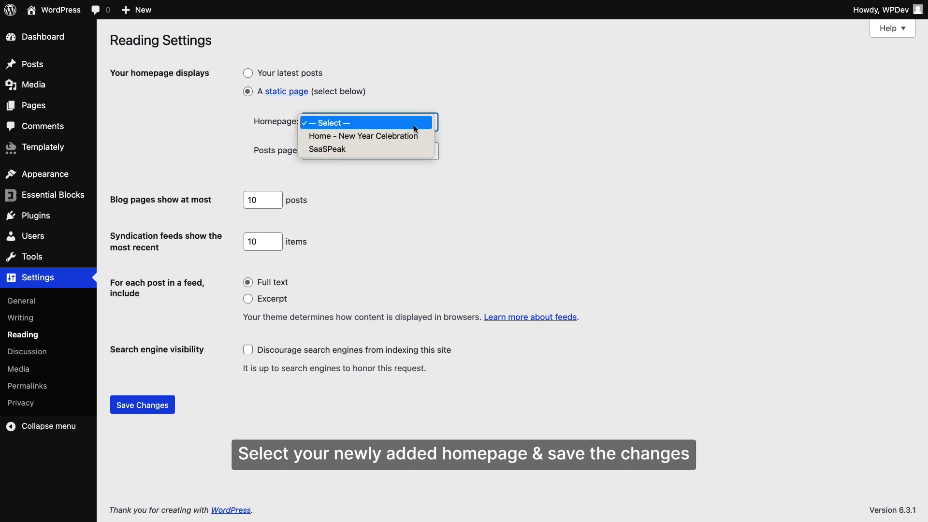
{"action": "left_click", "coordinate": [425, 137]}
{"action": "left_click", "coordinate": [173, 407]}
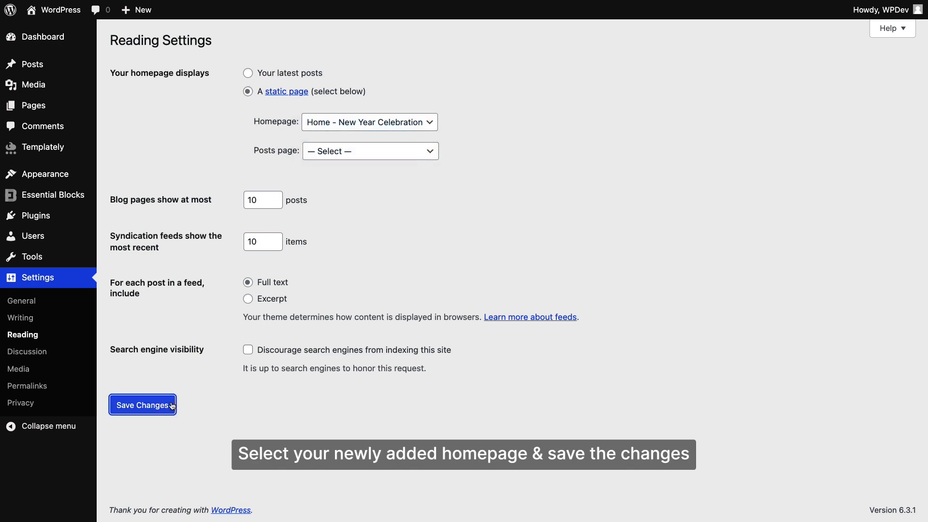
{"action": "mouse_move", "coordinate": [62, 10]}
{"action": "right_click", "coordinate": [66, 33]}
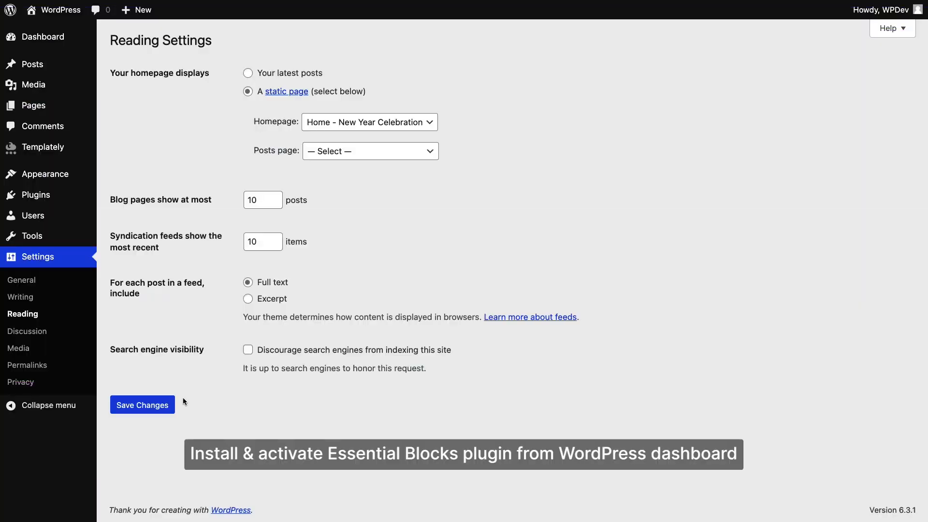
Step: Search the plugin directory for "Essential blocks", then install and activate the Essential Blocks plugin by WPDeveloper
{"action": "mouse_move", "coordinate": [85, 200]}
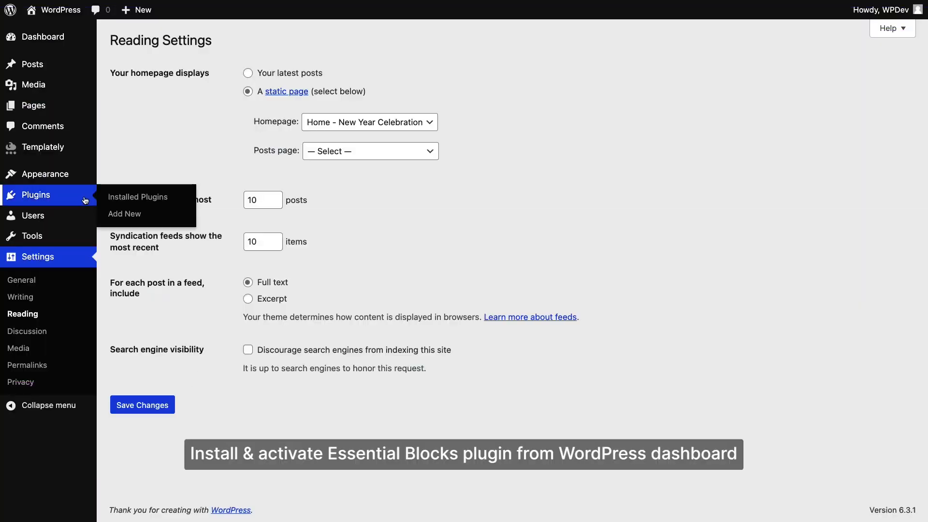
{"action": "left_click", "coordinate": [153, 216]}
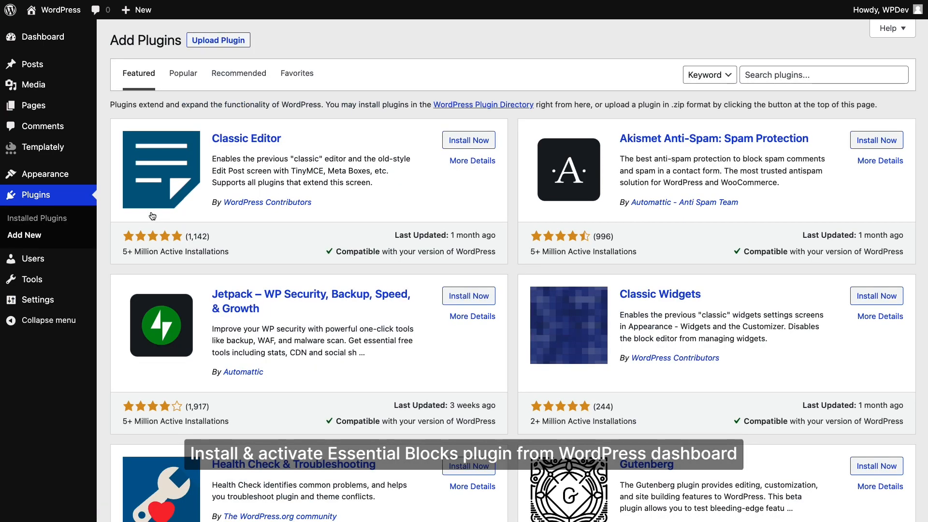
{"action": "left_click", "coordinate": [821, 75]}
{"action": "type", "text": "Essential blocks"}
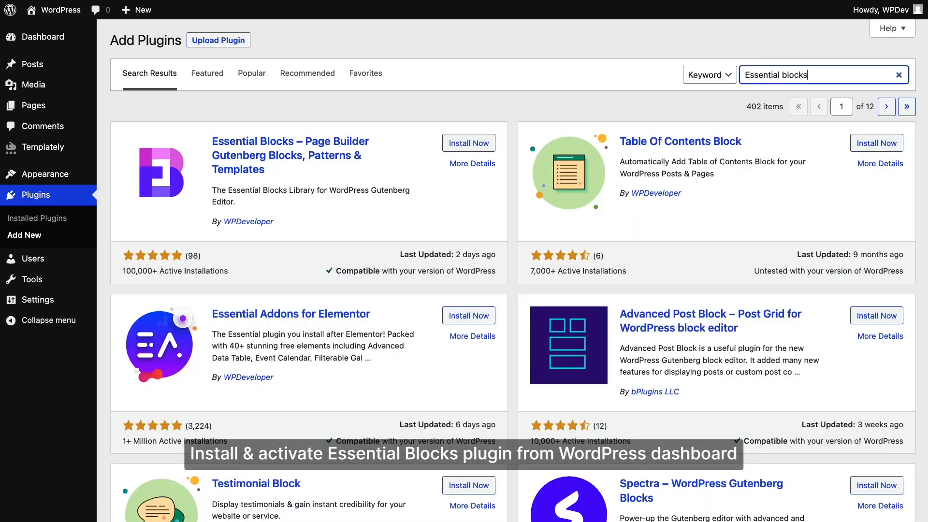
{"action": "left_click", "coordinate": [479, 145]}
{"action": "left_click", "coordinate": [474, 143]}
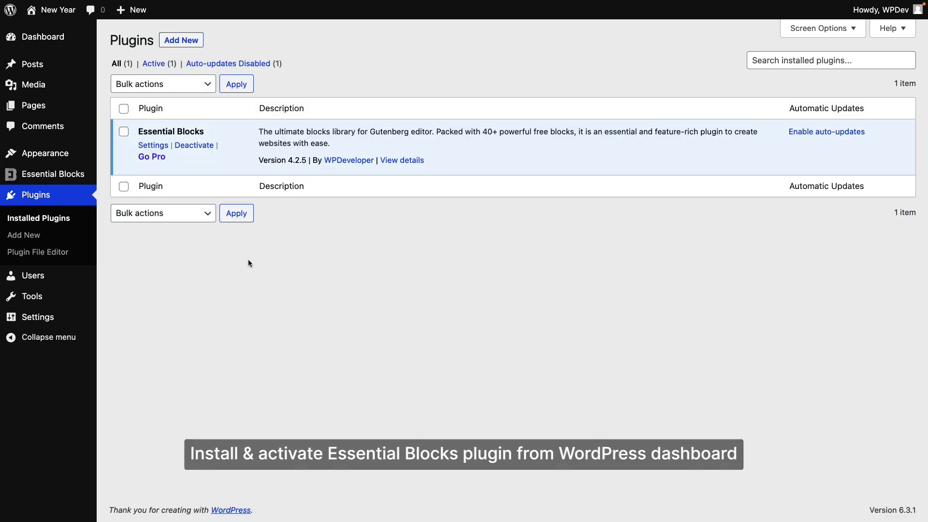
Step: Install Templately from the templates section of Essential Blocks
{"action": "left_click", "coordinate": [51, 174]}
{"action": "left_click", "coordinate": [394, 67]}
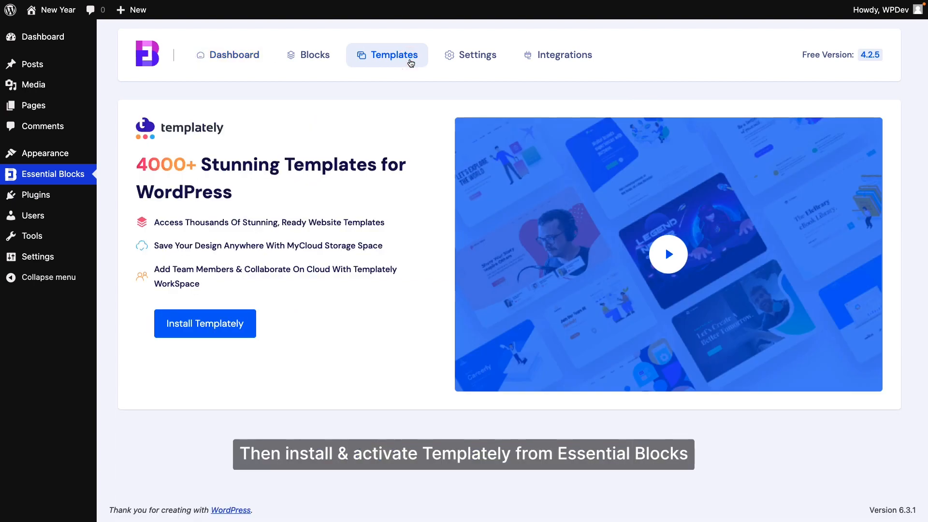
{"action": "left_click", "coordinate": [246, 325]}
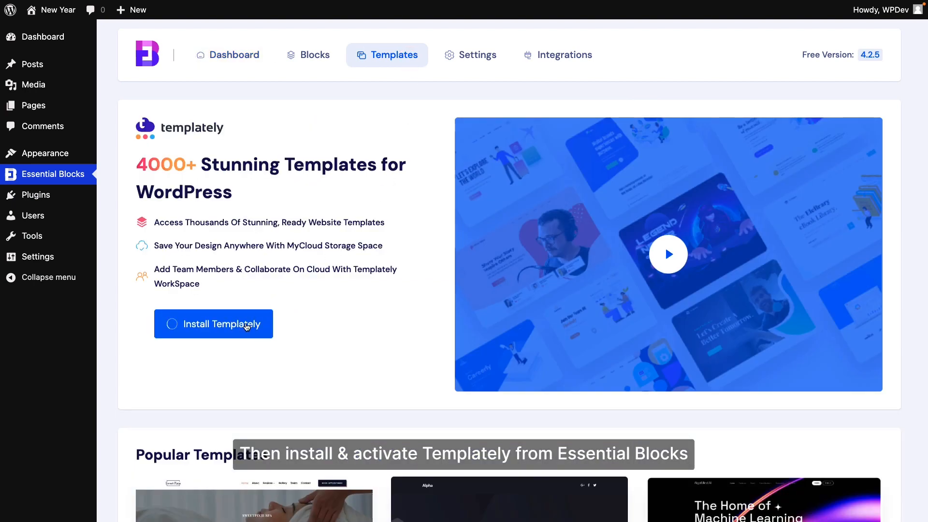
Step: Browse Templately's library of blocks, packs and saved templates
{"action": "left_click", "coordinate": [42, 147]}
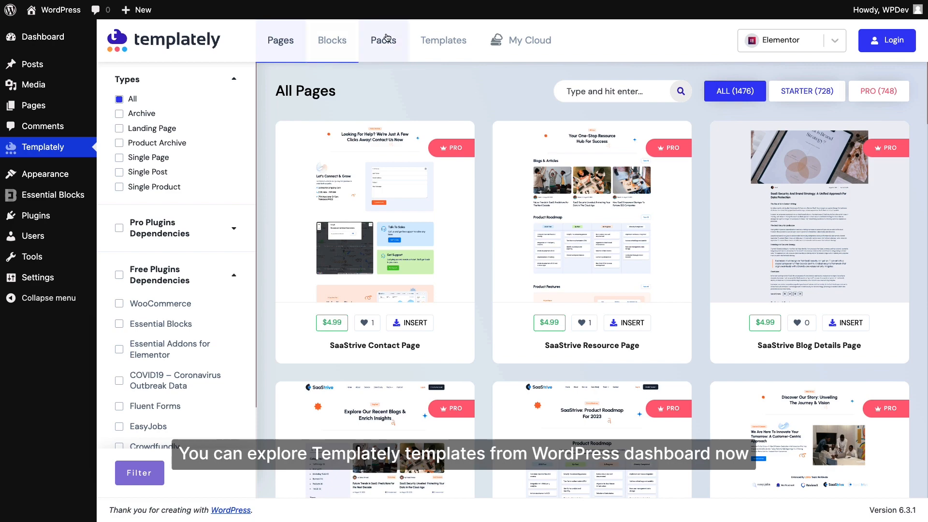
{"action": "left_click", "coordinate": [332, 40]}
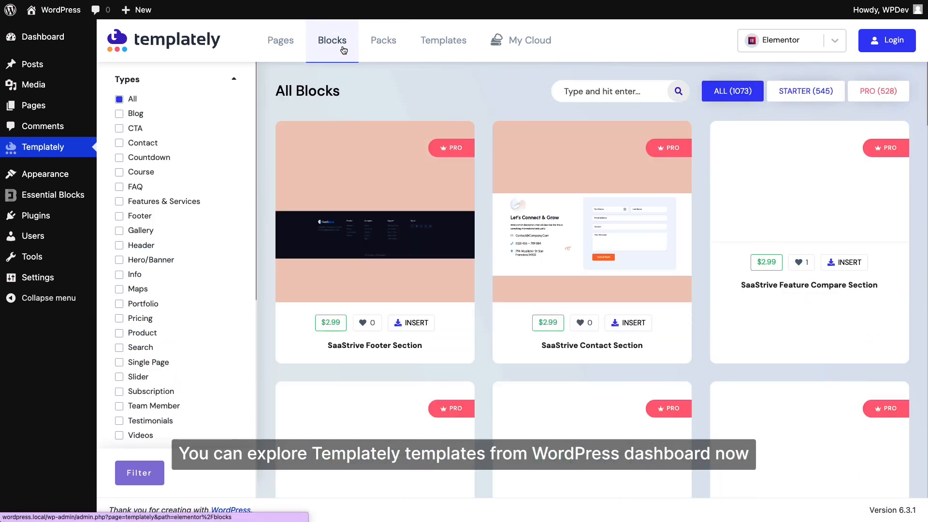
{"action": "left_click", "coordinate": [383, 40]}
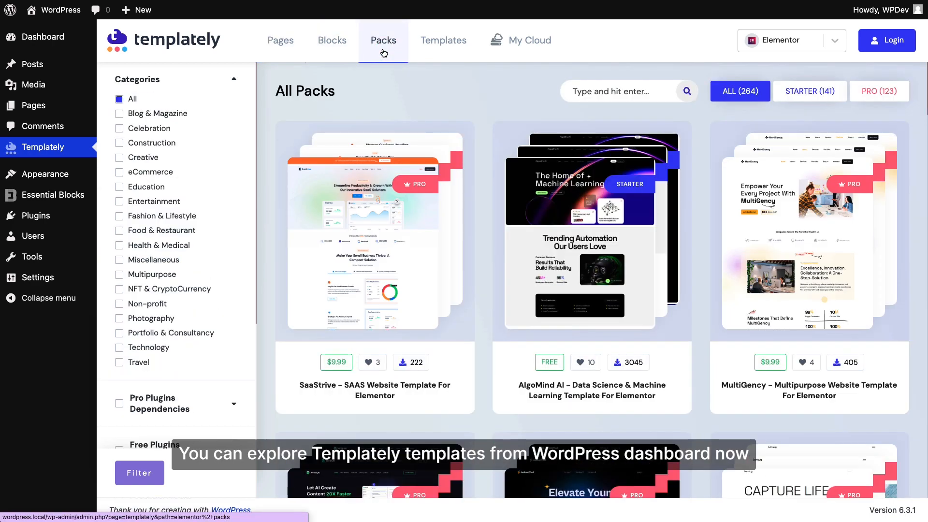
{"action": "scroll", "coordinate": [384, 96], "scroll_direction": "down", "scroll_amount": 5}
{"action": "scroll", "coordinate": [401, 93], "scroll_direction": "up", "scroll_amount": 5}
{"action": "left_click", "coordinate": [441, 42]}
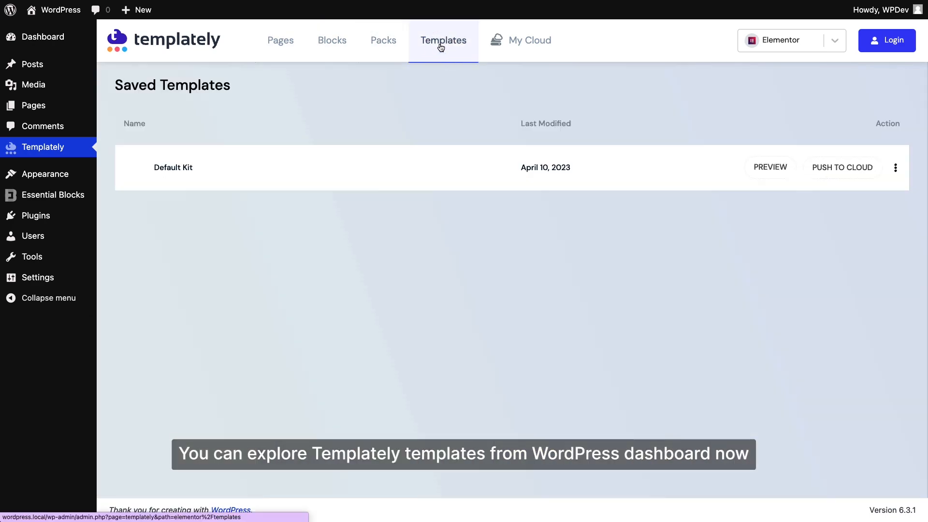
{"action": "left_click", "coordinate": [399, 46]}
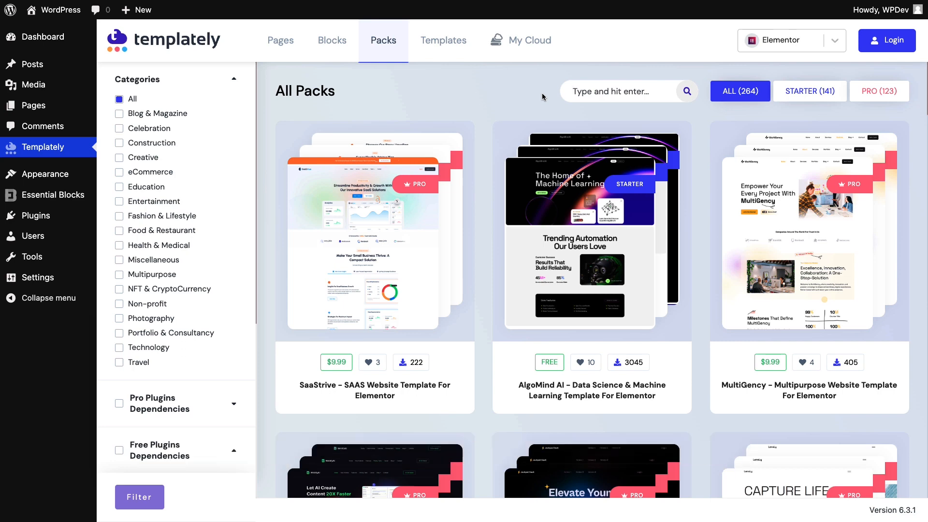
Step: Sign in to Templately by filling in the account e-mail and password
{"action": "left_click", "coordinate": [889, 44]}
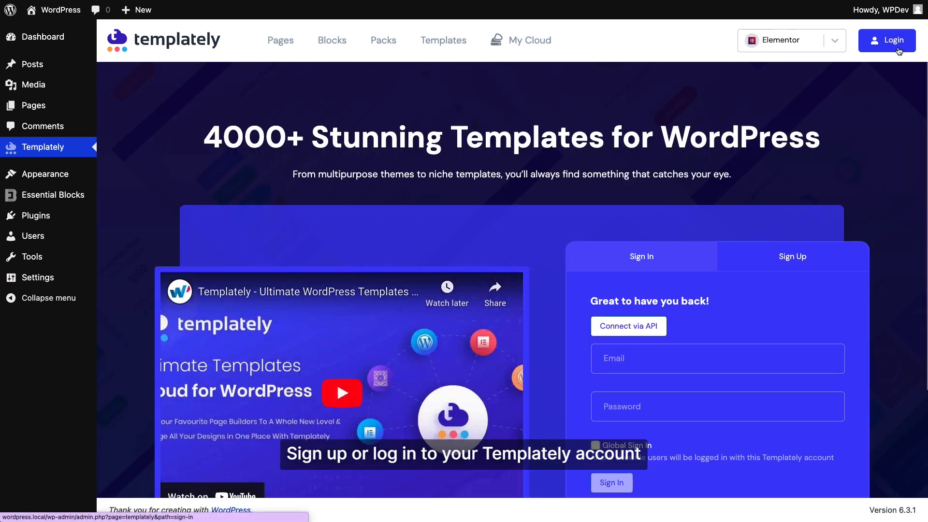
{"action": "scroll", "coordinate": [881, 100], "scroll_direction": "down", "scroll_amount": 2}
{"action": "scroll", "coordinate": [880, 100], "scroll_direction": "down", "scroll_amount": 1}
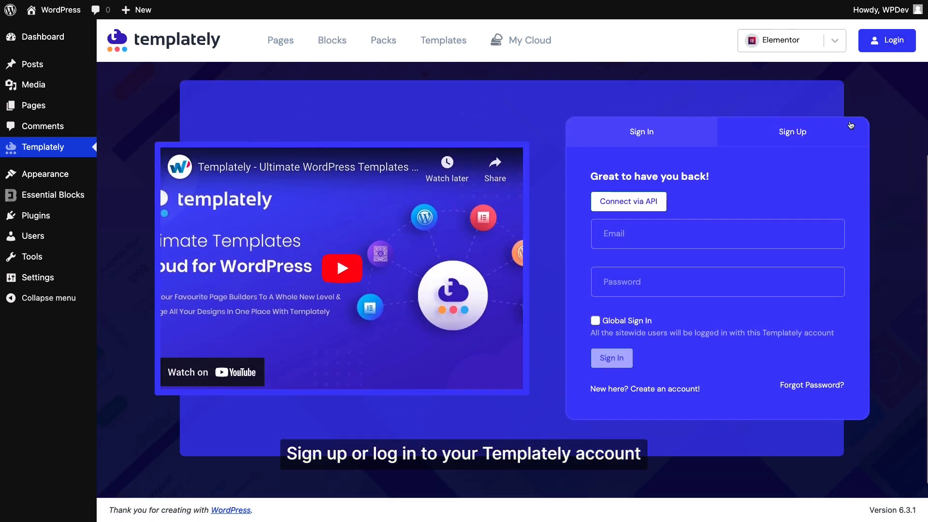
{"action": "left_click", "coordinate": [826, 137]}
{"action": "left_click", "coordinate": [648, 129]}
{"action": "left_click", "coordinate": [615, 232]}
{"action": "left_click", "coordinate": [646, 258]}
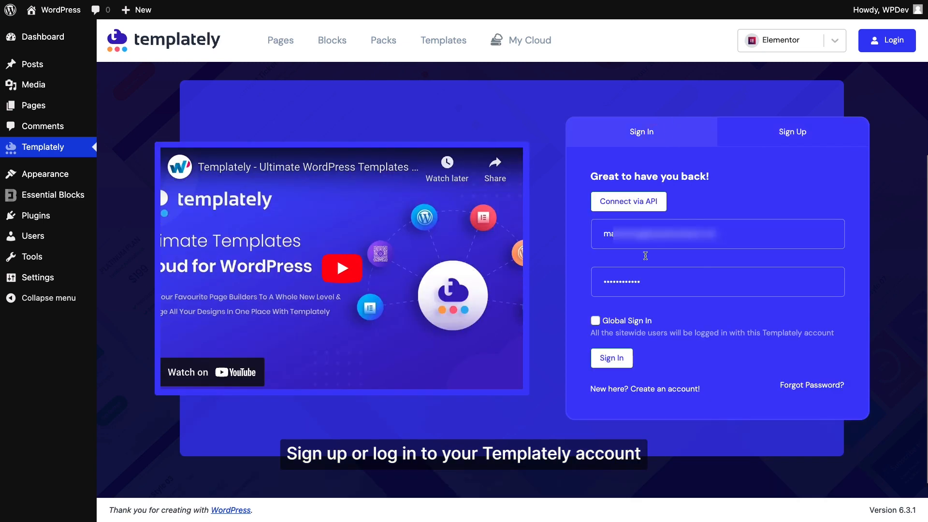
{"action": "left_click", "coordinate": [612, 358]}
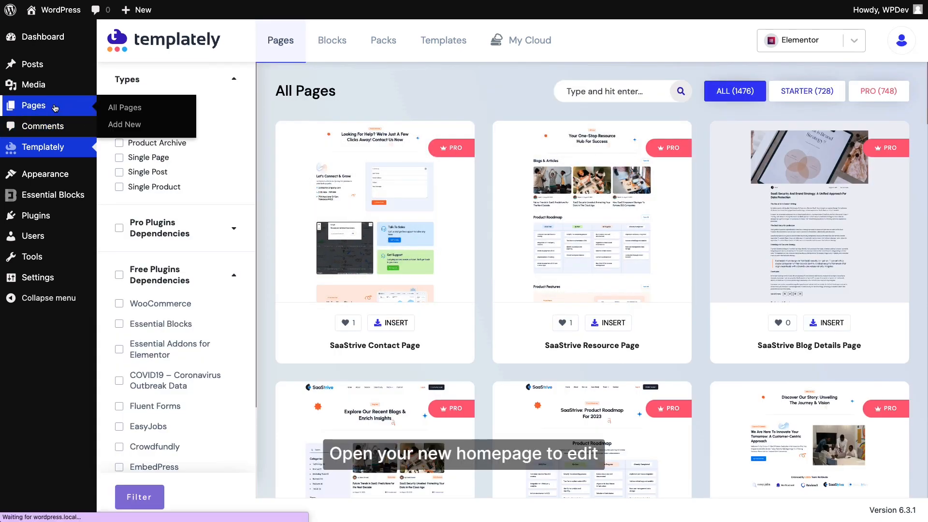
Step: Open the "Home – New Year Celebration" front page for editing
{"action": "left_click", "coordinate": [56, 106]}
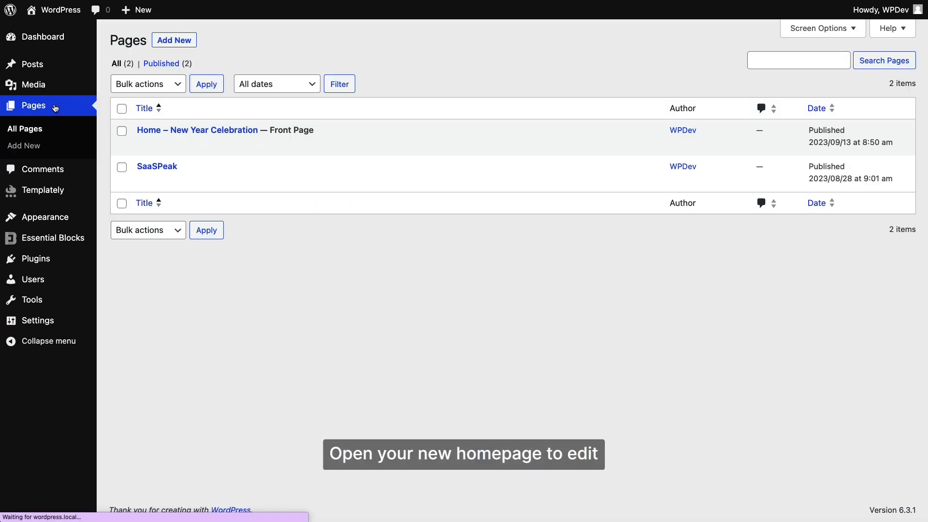
{"action": "left_click", "coordinate": [320, 131]}
{"action": "left_click", "coordinate": [144, 150]}
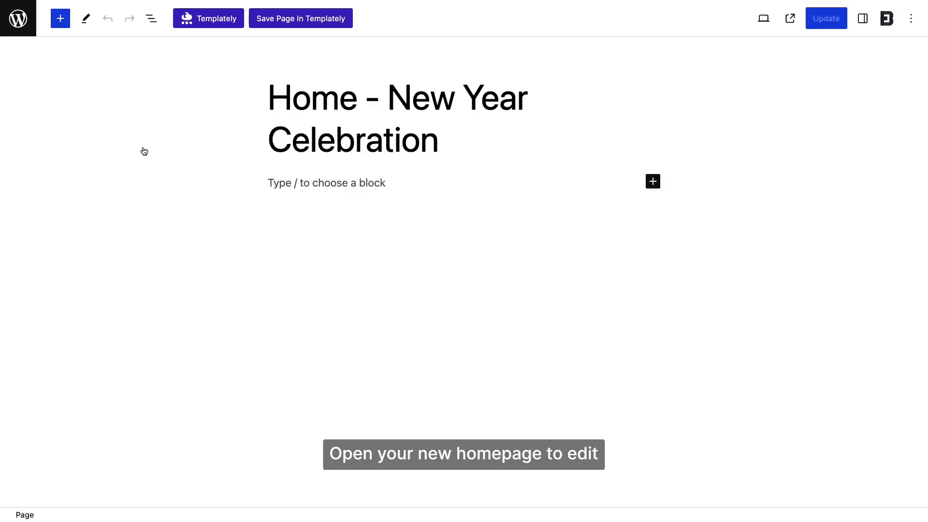
Step: Open the Templately library in the editor and search its page templates for "new year"
{"action": "left_click", "coordinate": [226, 28]}
{"action": "left_click", "coordinate": [330, 73]}
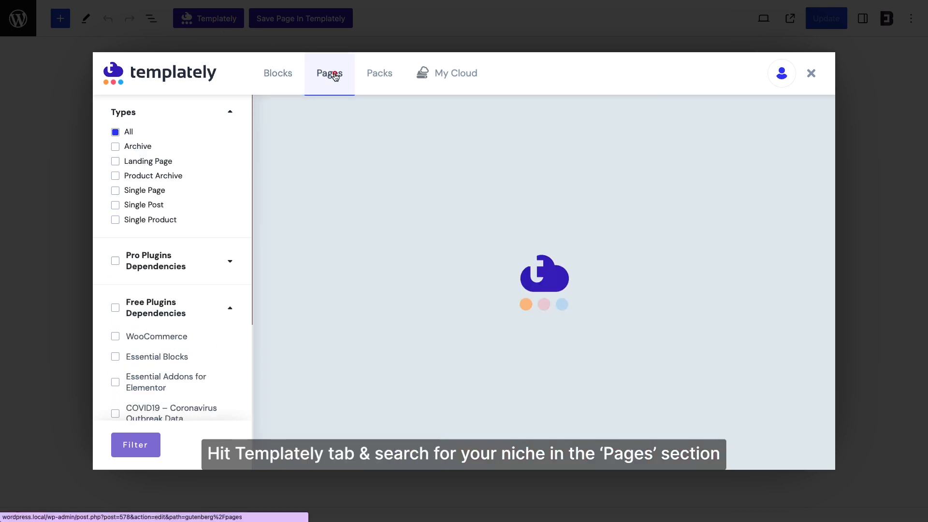
{"action": "left_click", "coordinate": [489, 124]}
{"action": "type", "text": "n"}
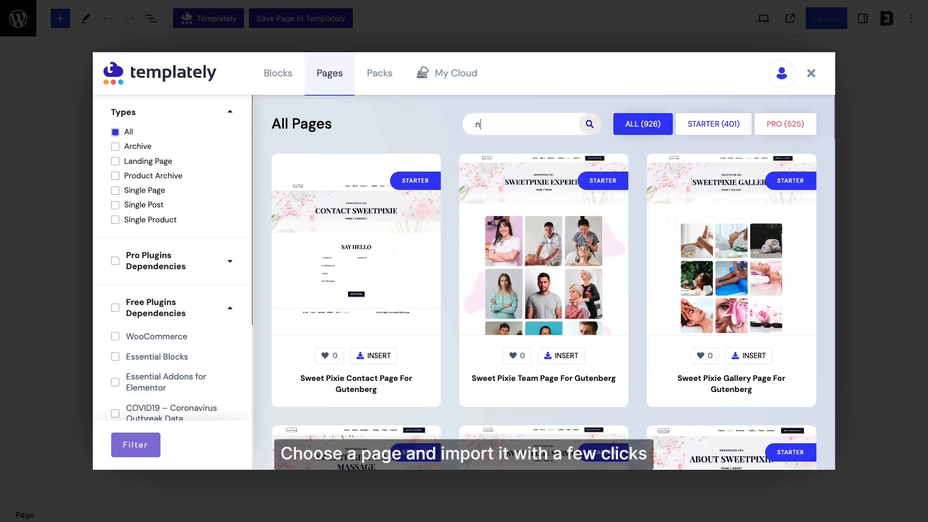
{"action": "type", "text": "ew year"}
{"action": "key", "text": "Return"}
Step: Insert the "Firevent Landing Page For Gutenberg" template into the page and look through the imported content
{"action": "scroll", "coordinate": [543, 280], "scroll_direction": "down", "scroll_amount": 3}
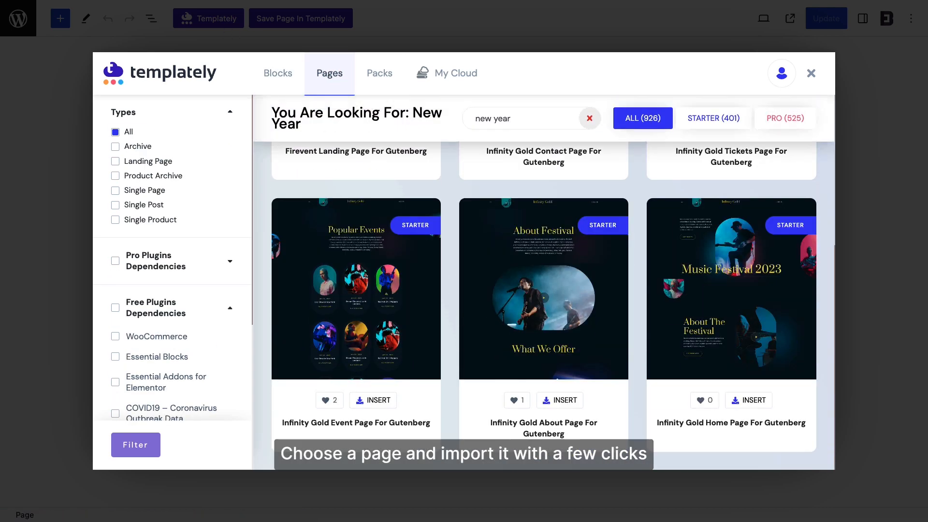
{"action": "scroll", "coordinate": [543, 290], "scroll_direction": "up", "scroll_amount": 3}
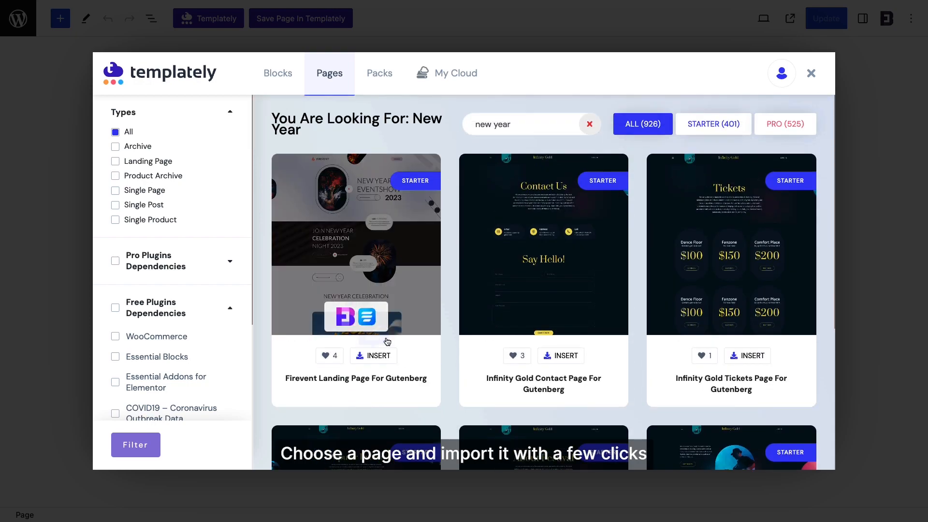
{"action": "left_click", "coordinate": [378, 356]}
{"action": "left_click", "coordinate": [413, 306]}
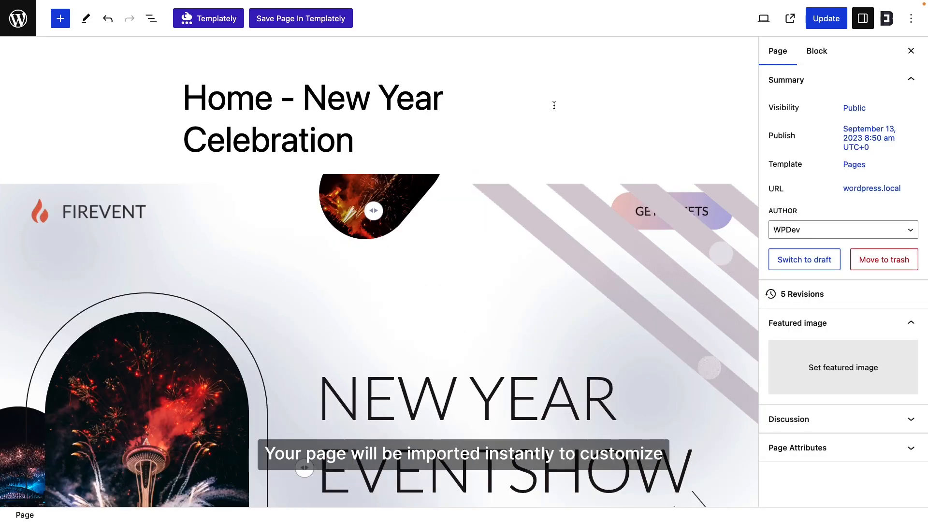
{"action": "scroll", "coordinate": [554, 105], "scroll_direction": "down", "scroll_amount": 5}
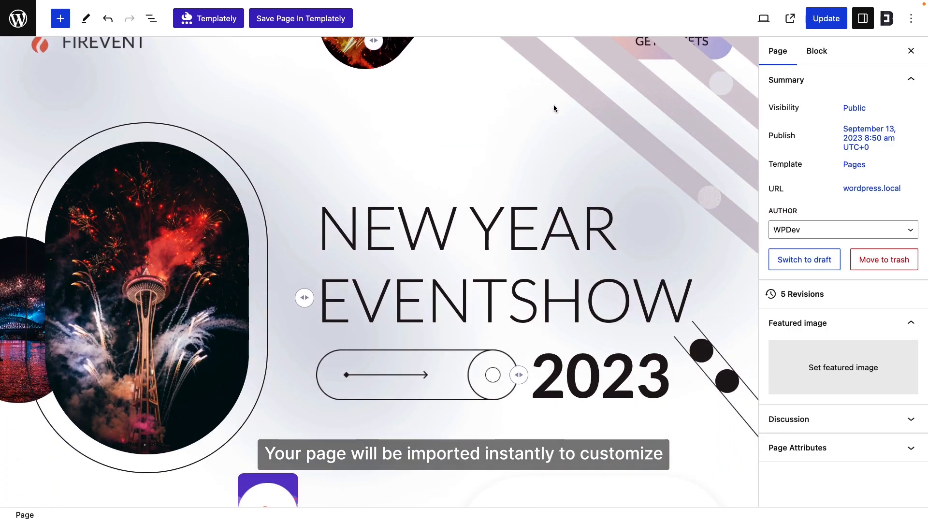
{"action": "scroll", "coordinate": [554, 108], "scroll_direction": "down", "scroll_amount": 10}
{"action": "scroll", "coordinate": [555, 108], "scroll_direction": "down", "scroll_amount": 15}
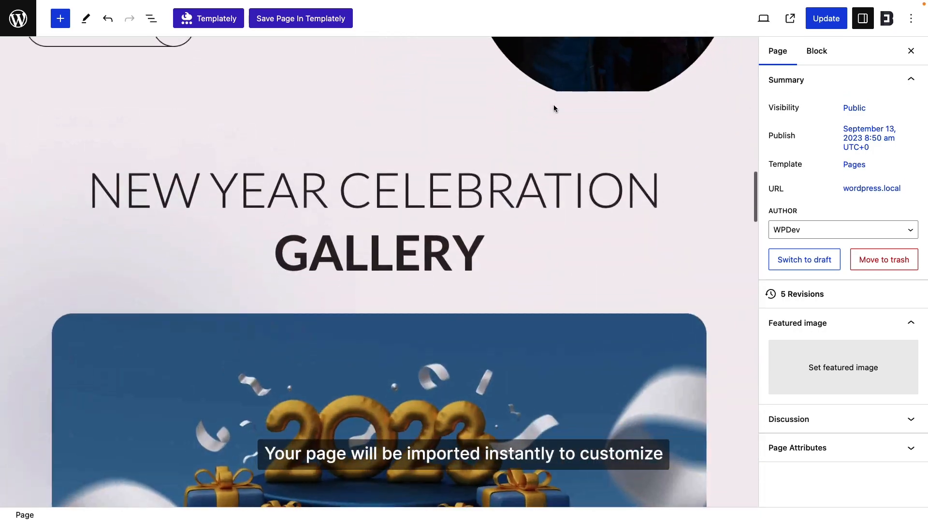
Step: Change the year in the hero section to 2024 and the attendance figure below it to 1400+
{"action": "scroll", "coordinate": [553, 107], "scroll_direction": "down", "scroll_amount": 12}
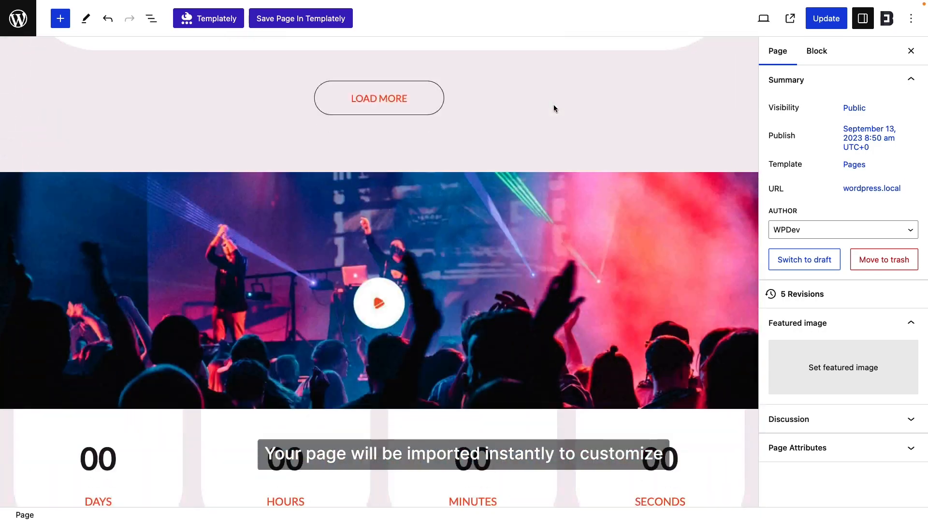
{"action": "scroll", "coordinate": [554, 109], "scroll_direction": "down", "scroll_amount": 4}
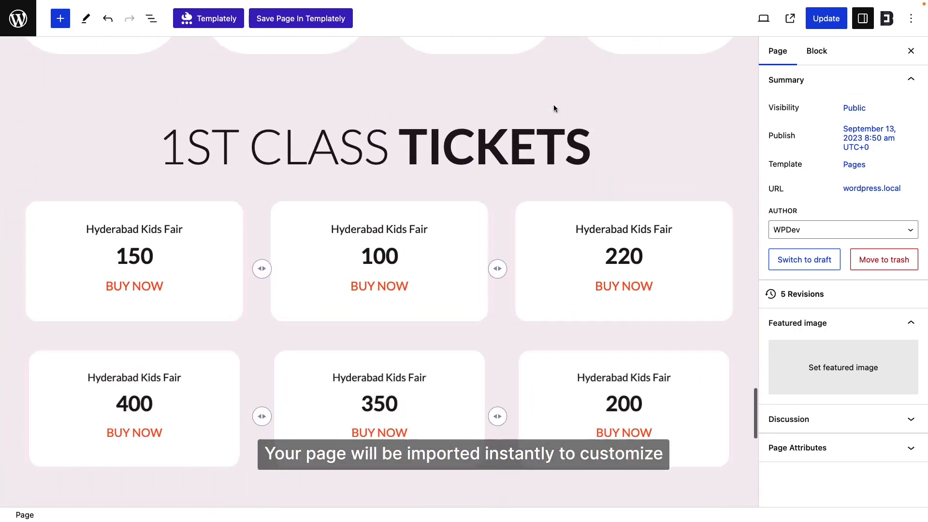
{"action": "scroll", "coordinate": [554, 104], "scroll_direction": "up", "scroll_amount": 20}
{"action": "scroll", "coordinate": [553, 104], "scroll_direction": "up", "scroll_amount": 5}
{"action": "left_click", "coordinate": [654, 316]}
{"action": "key", "text": "shift+Left"}
{"action": "type", "text": "4"}
{"action": "left_click", "coordinate": [532, 453]}
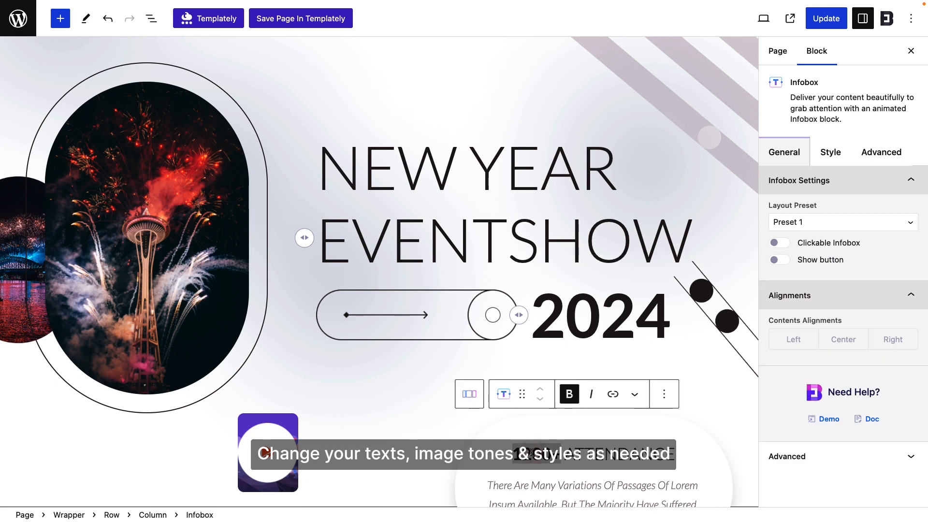
Step: Select the hero section's fireworks tower image and look through its duotone and style options
{"action": "left_click", "coordinate": [196, 283]}
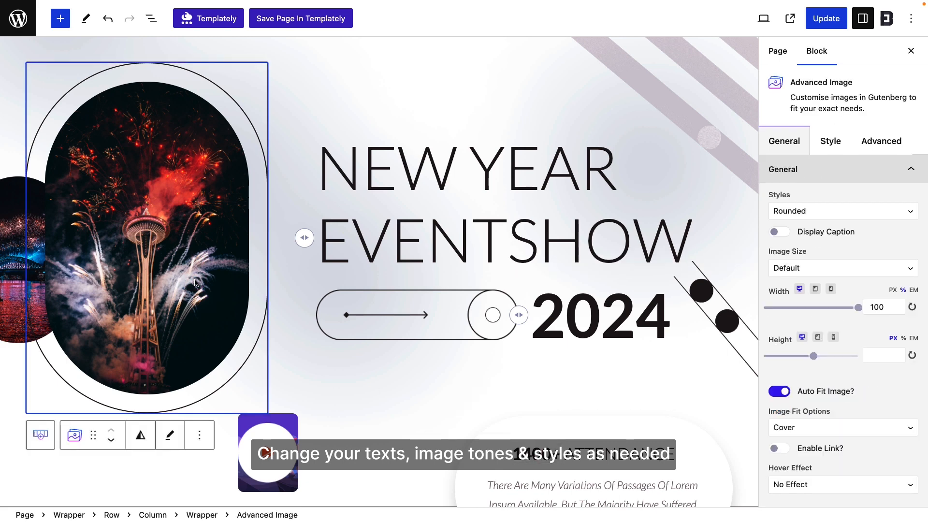
{"action": "left_click", "coordinate": [141, 435]}
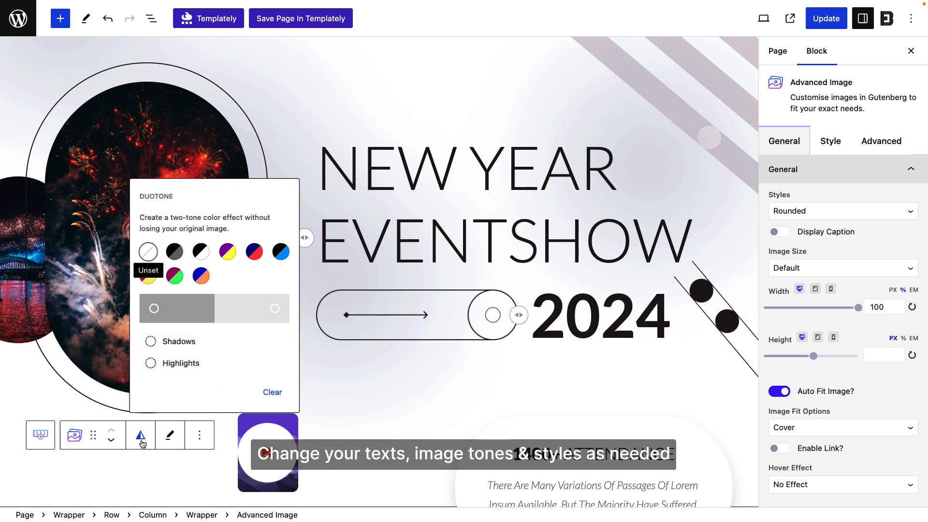
{"action": "left_click", "coordinate": [142, 443]}
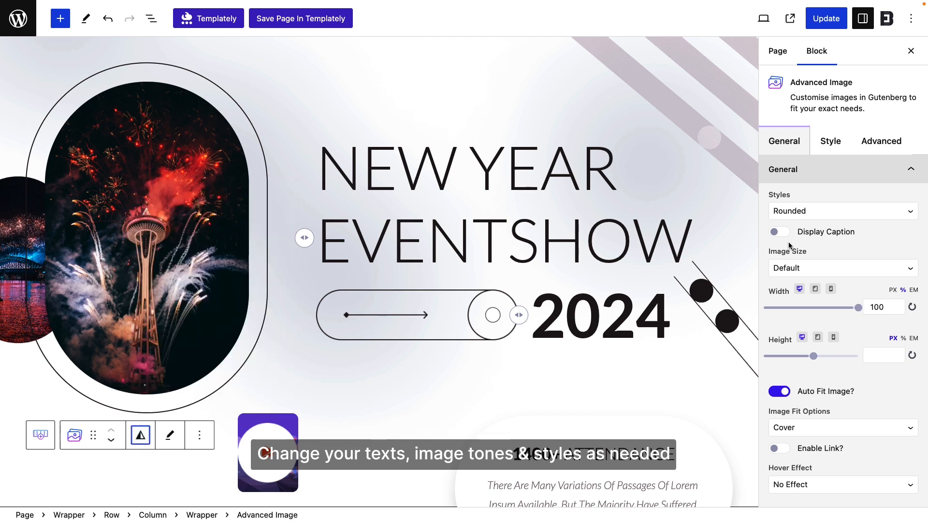
{"action": "left_click", "coordinate": [841, 140]}
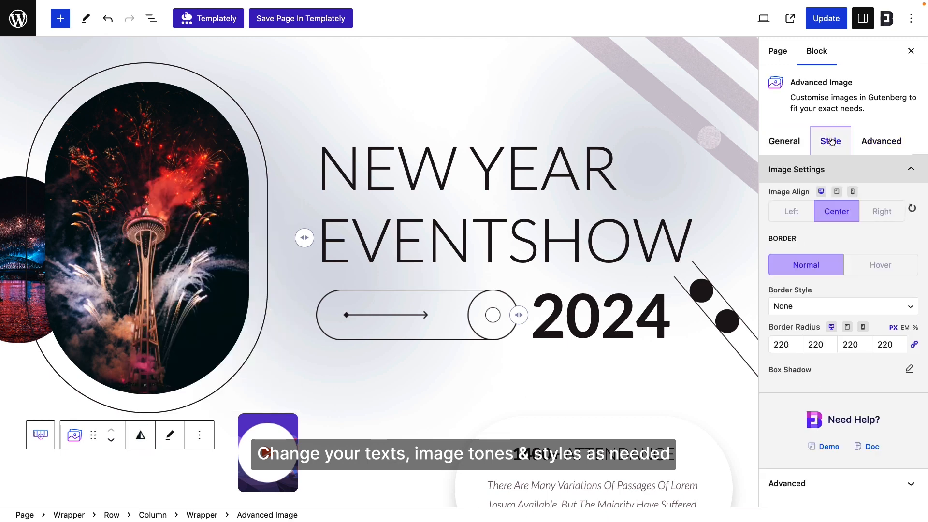
{"action": "left_click", "coordinate": [782, 142]}
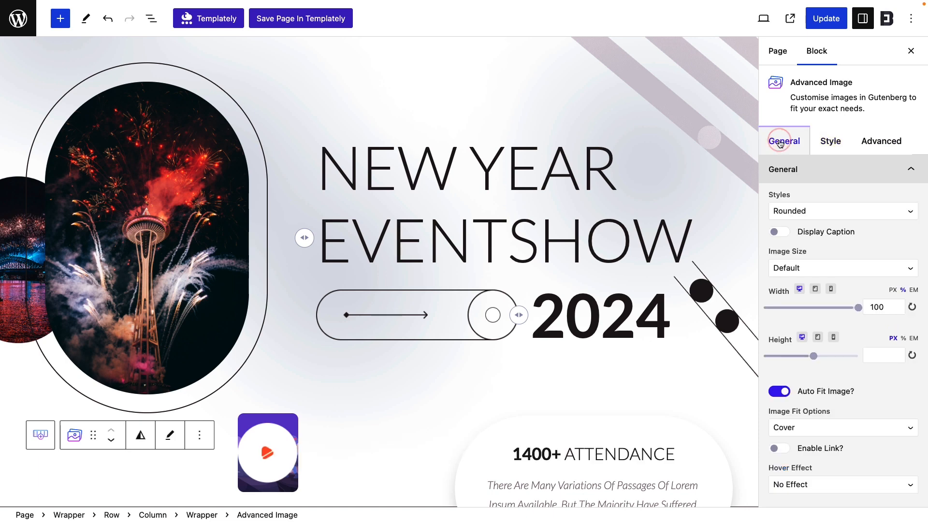
Step: Set the hero fireworks image's shape style to Octagon
{"action": "left_click", "coordinate": [876, 213]}
{"action": "left_click", "coordinate": [860, 224]}
{"action": "left_click", "coordinate": [830, 211]}
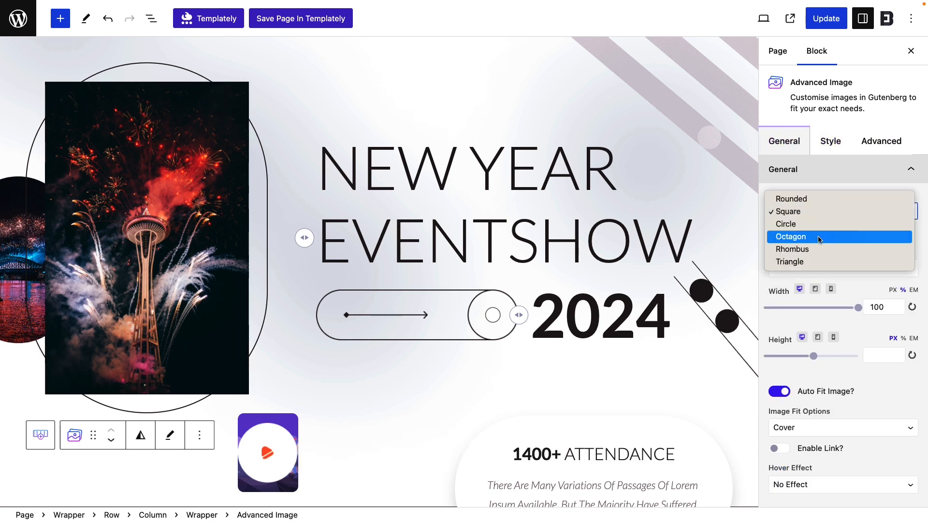
{"action": "left_click", "coordinate": [817, 242]}
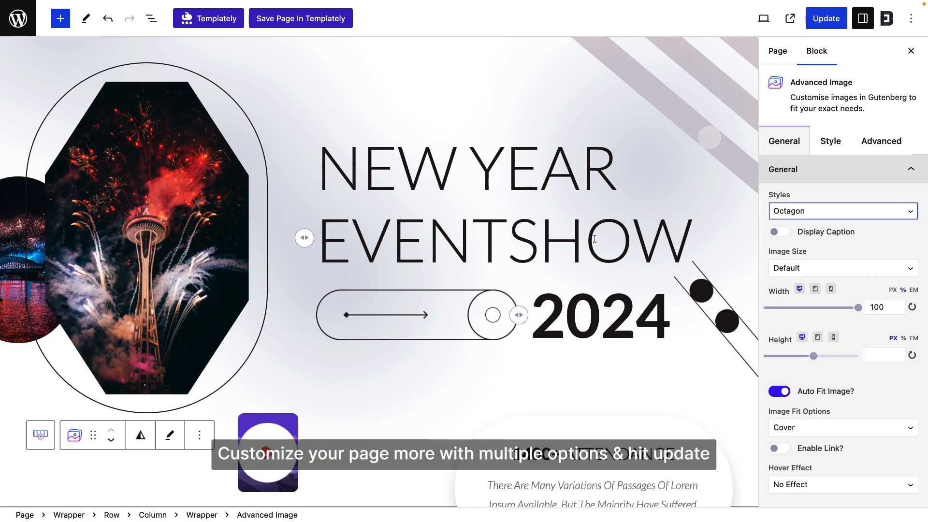
Step: Change the year in the "Join New Year Celebration Night" heading to 2024
{"action": "scroll", "coordinate": [595, 242], "scroll_direction": "down", "scroll_amount": 10}
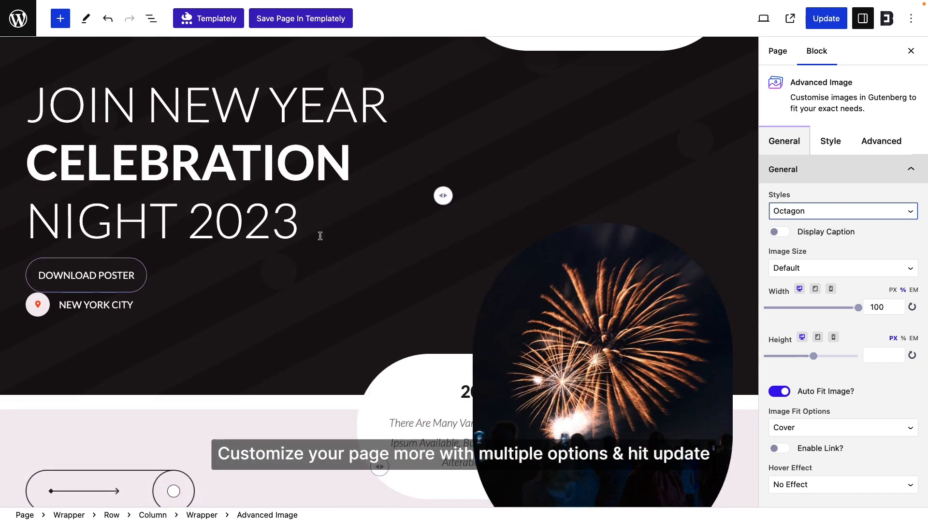
{"action": "left_click", "coordinate": [291, 230]}
{"action": "key", "text": "shift+Left"}
{"action": "type", "text": "4"}
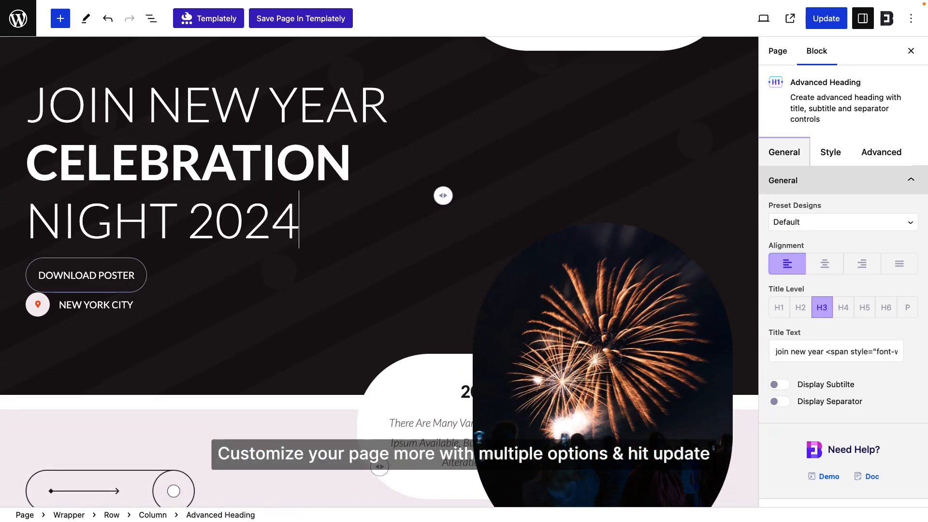
Step: Review the edited hero and celebration sections and update the page
{"action": "scroll", "coordinate": [305, 227], "scroll_direction": "up", "scroll_amount": 6}
{"action": "scroll", "coordinate": [379, 270], "scroll_direction": "up", "scroll_amount": 3}
{"action": "scroll", "coordinate": [379, 271], "scroll_direction": "down", "scroll_amount": 6}
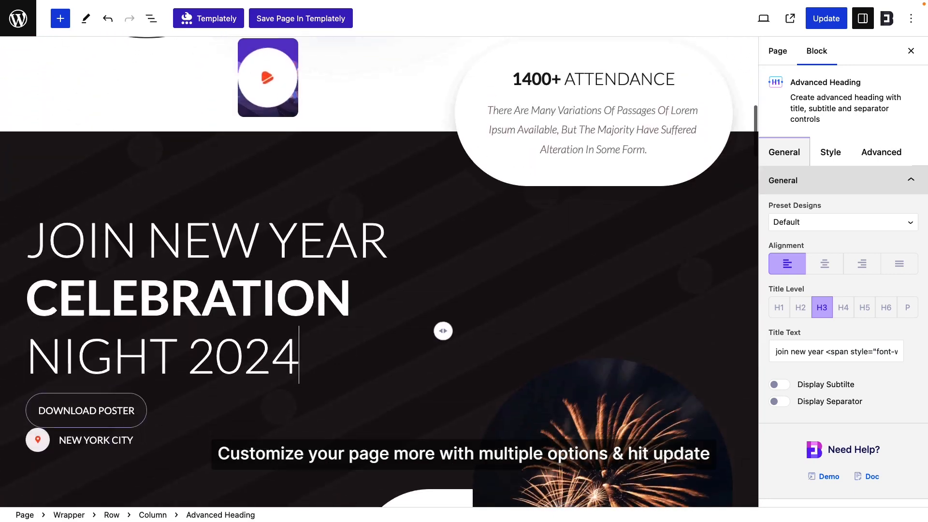
{"action": "scroll", "coordinate": [443, 295], "scroll_direction": "up", "scroll_amount": 9}
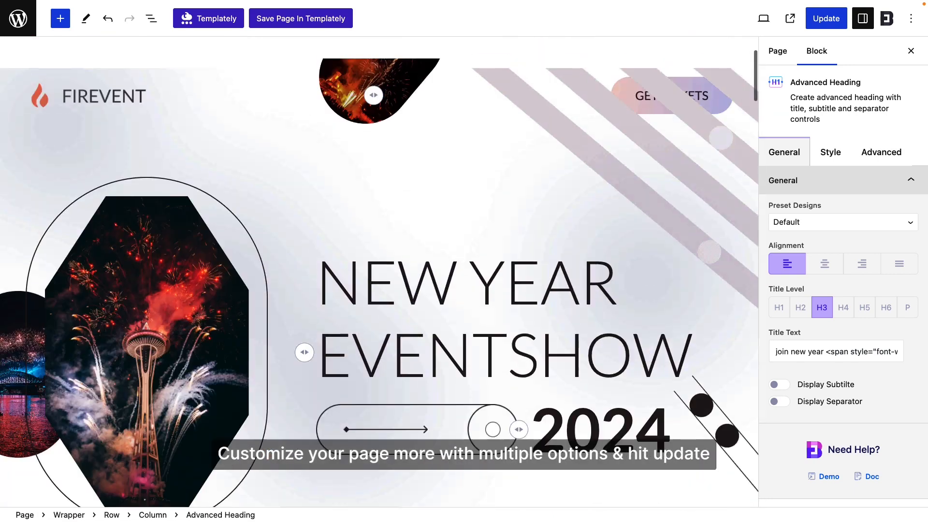
{"action": "scroll", "coordinate": [304, 317], "scroll_direction": "down", "scroll_amount": 3}
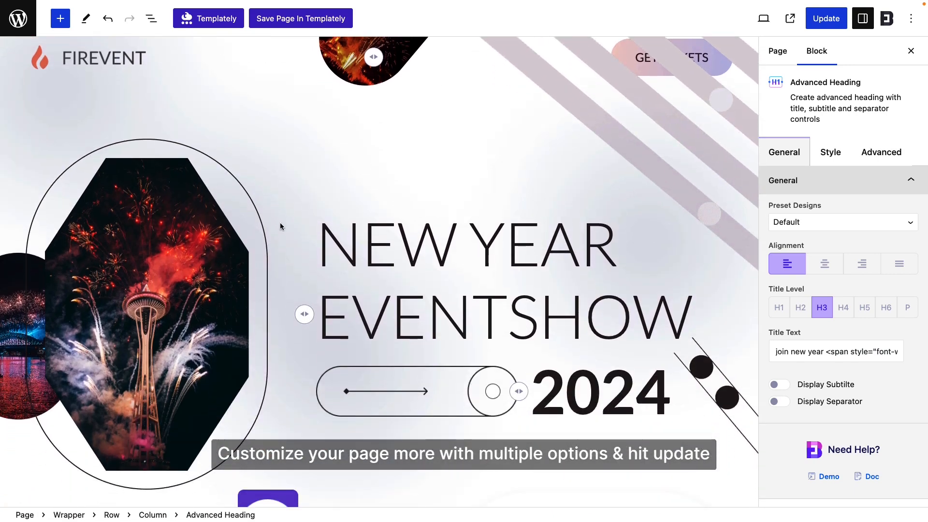
{"action": "left_click", "coordinate": [841, 20]}
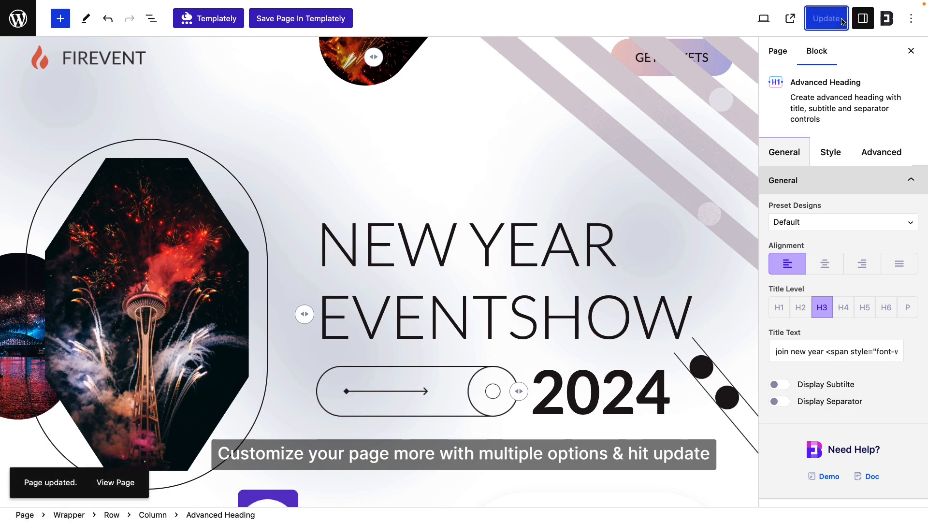
Step: View the live page and look through its sections as visitors see them
{"action": "left_click", "coordinate": [793, 20]}
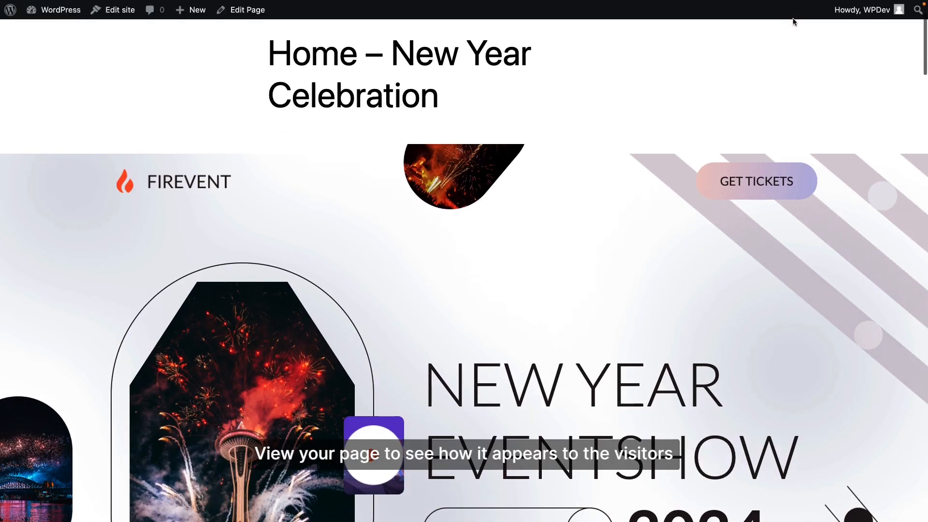
{"action": "scroll", "coordinate": [792, 21], "scroll_direction": "down", "scroll_amount": 15}
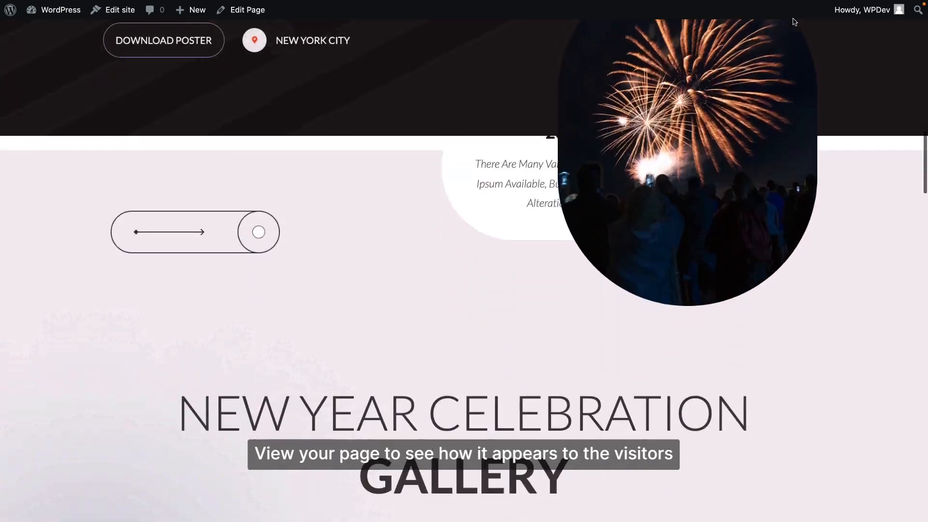
{"action": "scroll", "coordinate": [793, 22], "scroll_direction": "down", "scroll_amount": 15}
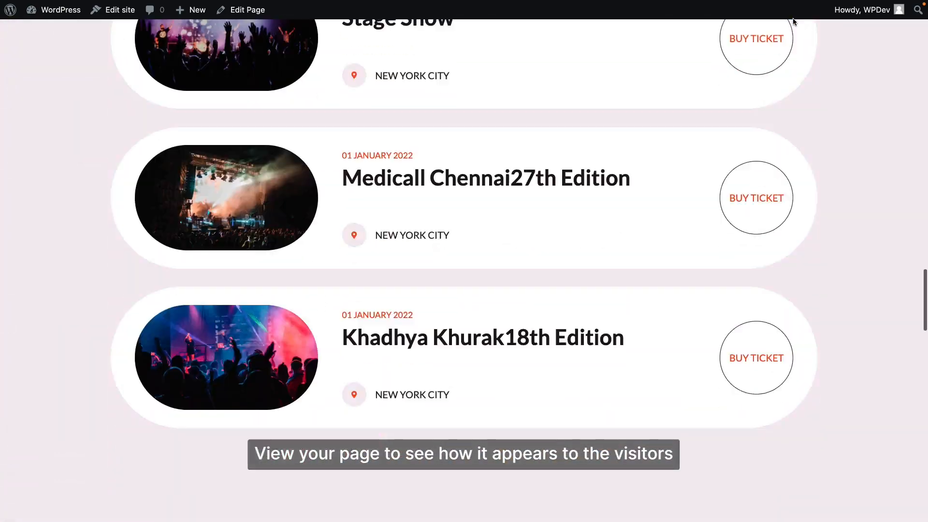
{"action": "scroll", "coordinate": [793, 22], "scroll_direction": "up", "scroll_amount": 20}
{"action": "scroll", "coordinate": [793, 22], "scroll_direction": "up", "scroll_amount": 12}
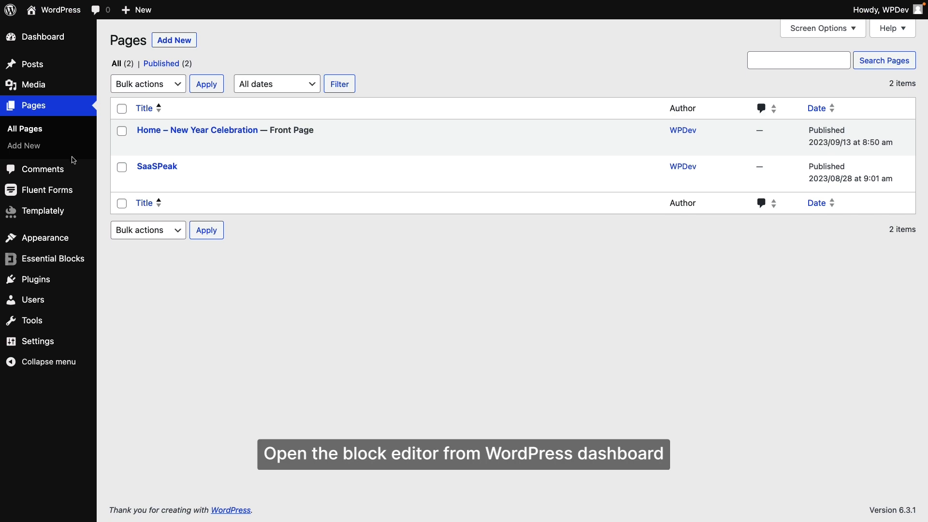
Step: Open the "Home – New Year Celebration" page for editing in the site editor and dismiss the page-editing introduction
{"action": "mouse_move", "coordinate": [72, 242]}
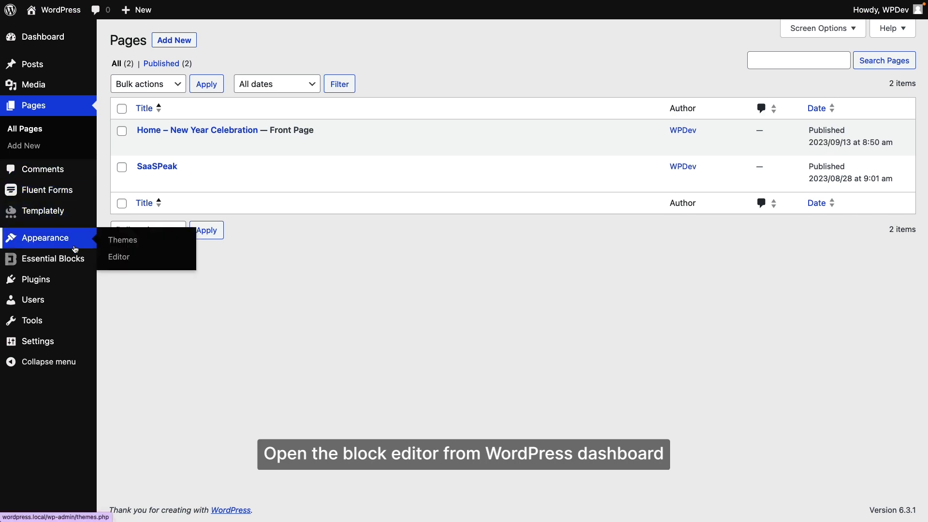
{"action": "left_click", "coordinate": [146, 261]}
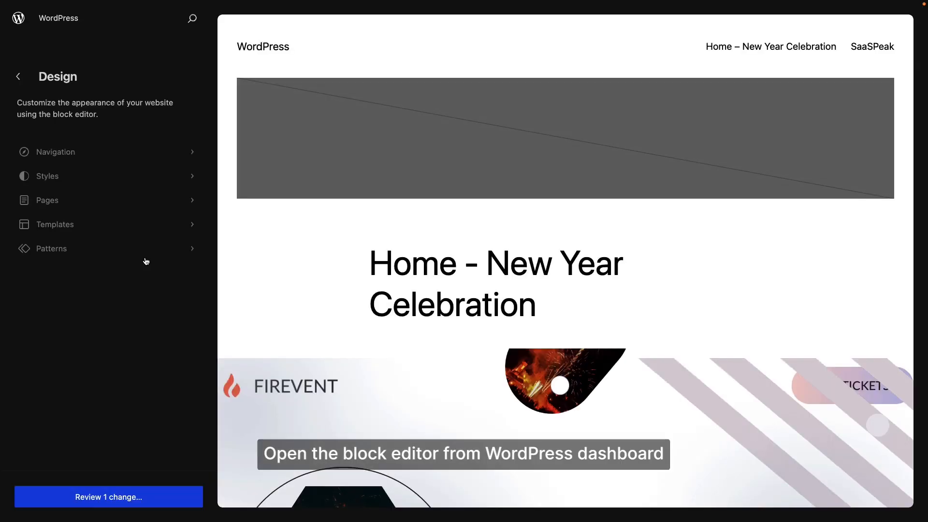
{"action": "left_click", "coordinate": [89, 206]}
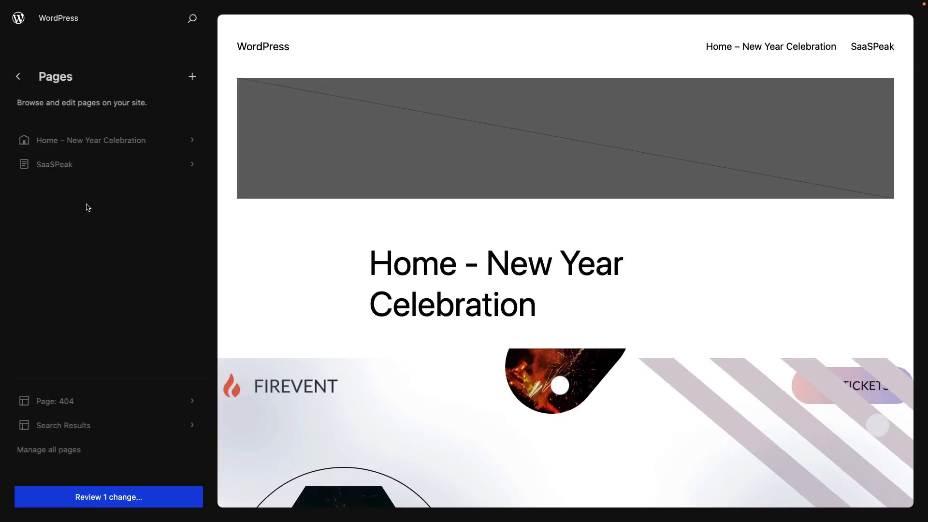
{"action": "left_click", "coordinate": [161, 142]}
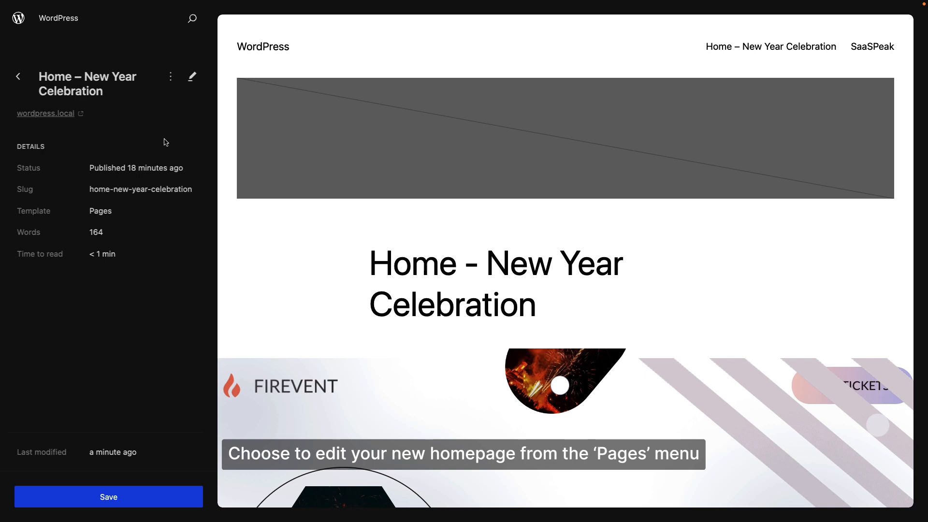
{"action": "scroll", "coordinate": [418, 155], "scroll_direction": "down", "scroll_amount": 5}
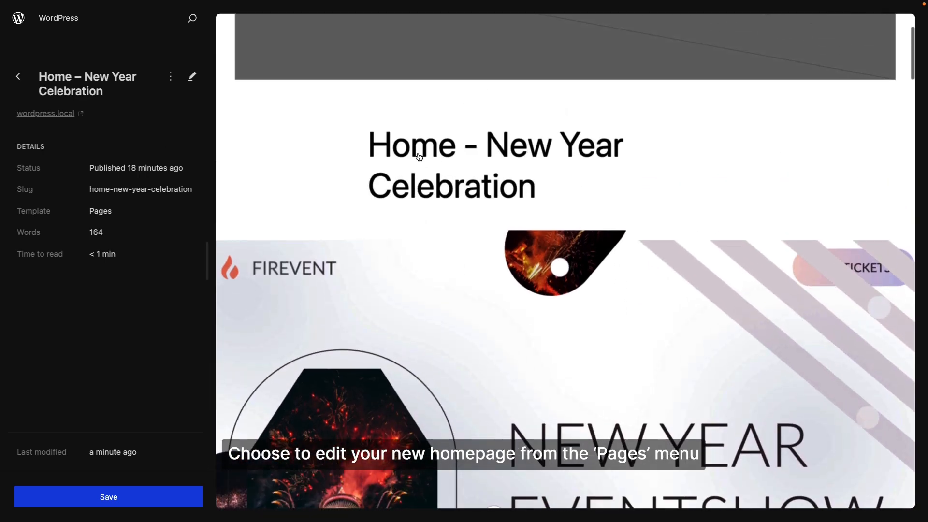
{"action": "left_click", "coordinate": [418, 155]}
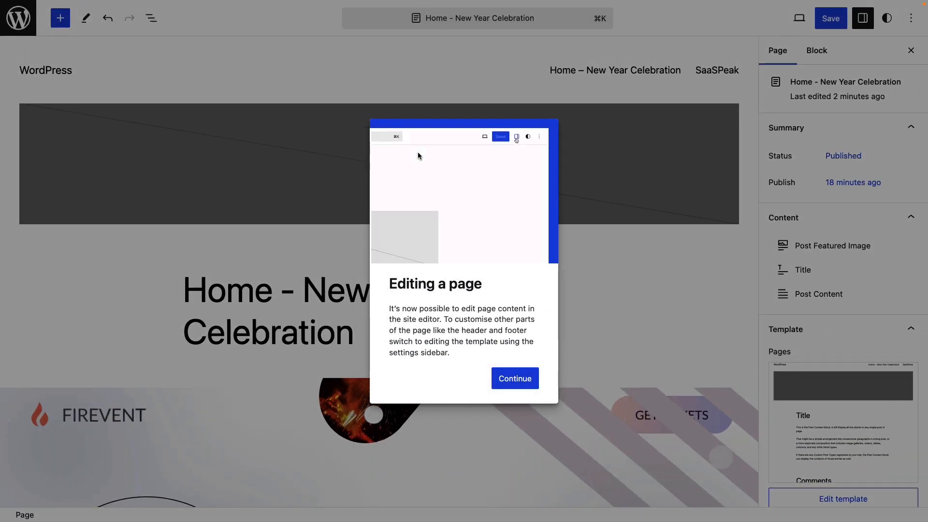
{"action": "left_click", "coordinate": [521, 377]}
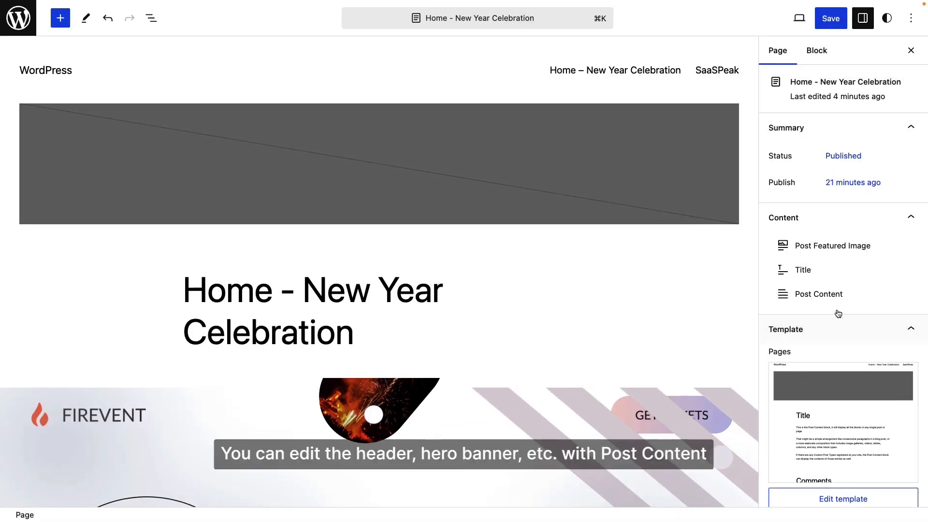
Step: Select the page's Post Content and examine its sections from the header down to the footer
{"action": "left_click", "coordinate": [841, 295]}
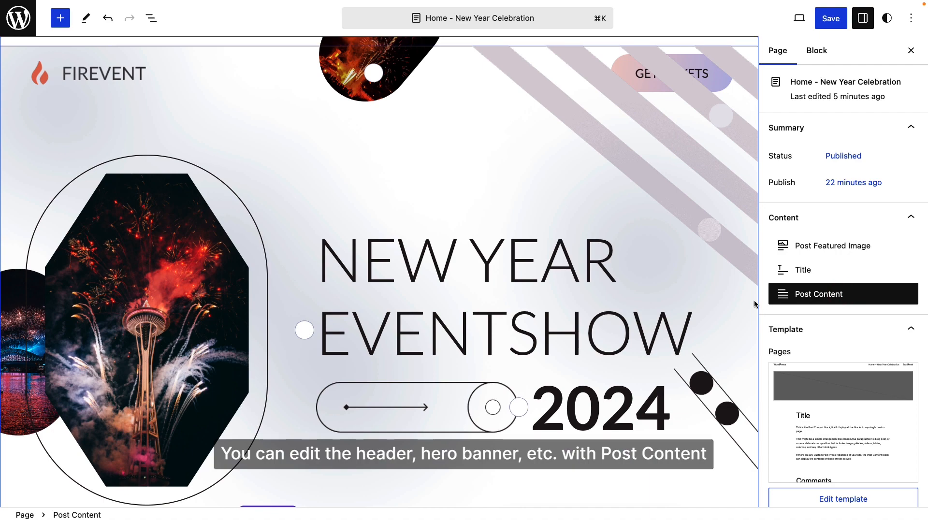
{"action": "scroll", "coordinate": [732, 304], "scroll_direction": "down", "scroll_amount": 7}
{"action": "scroll", "coordinate": [733, 304], "scroll_direction": "down", "scroll_amount": 5}
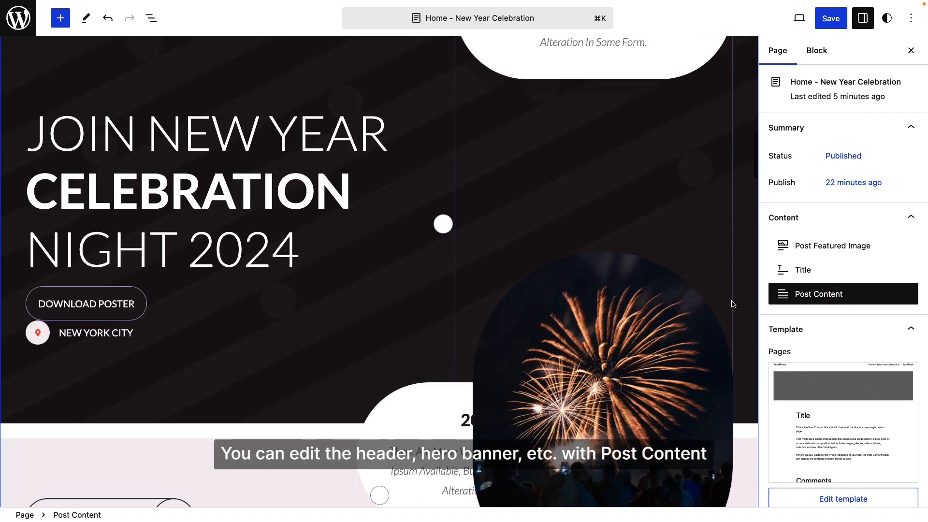
{"action": "scroll", "coordinate": [732, 304], "scroll_direction": "up", "scroll_amount": 5}
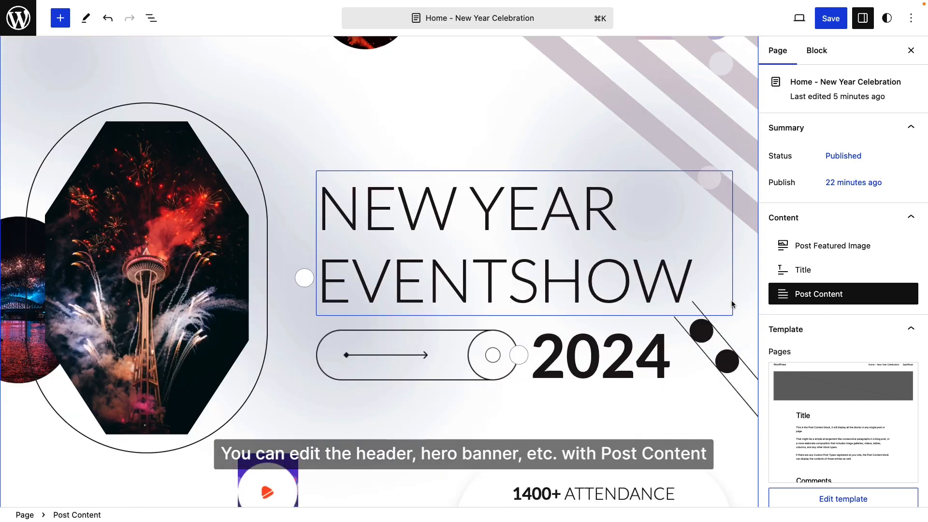
{"action": "scroll", "coordinate": [733, 303], "scroll_direction": "down", "scroll_amount": 15}
{"action": "scroll", "coordinate": [732, 305], "scroll_direction": "down", "scroll_amount": 12}
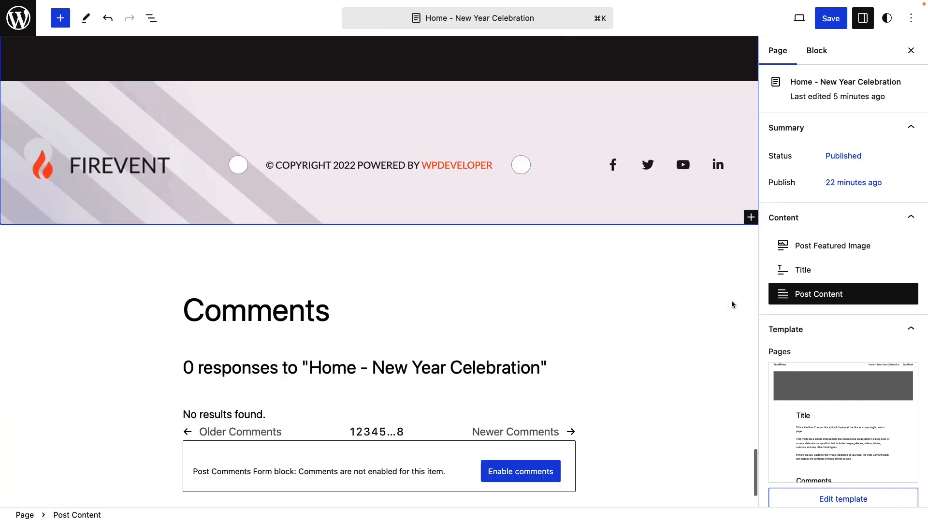
Step: Search the blocks for "Title" from the footer wrapper, clear the search and browse the full block library
{"action": "left_click", "coordinate": [723, 167]}
{"action": "left_click", "coordinate": [738, 157]}
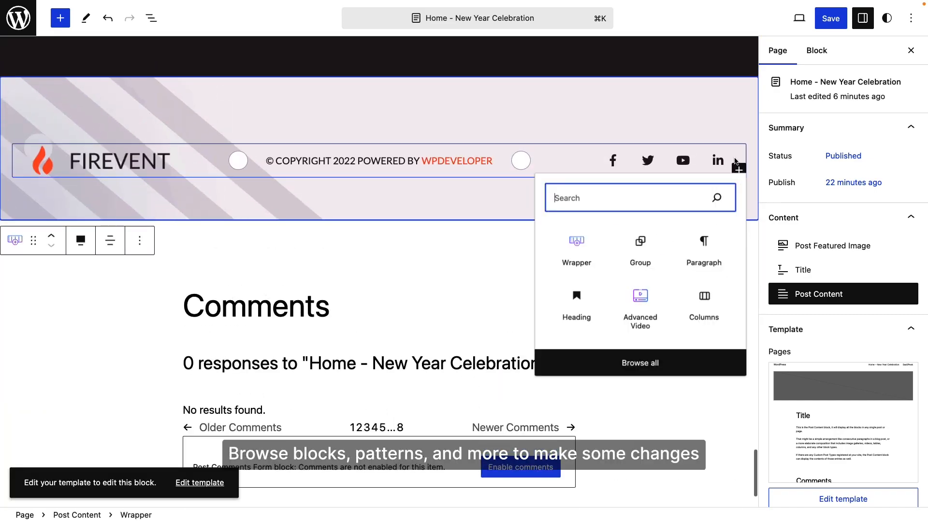
{"action": "type", "text": "Title"}
{"action": "left_click", "coordinate": [714, 445]}
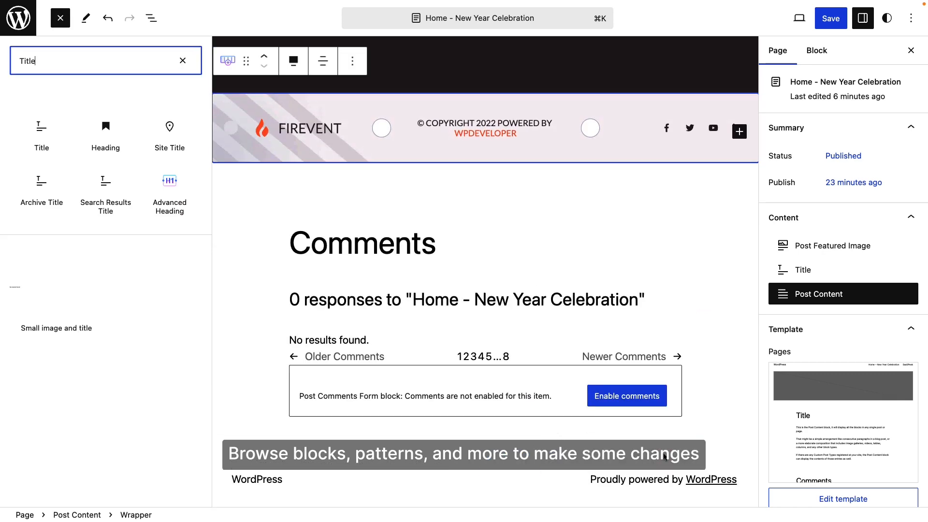
{"action": "left_click", "coordinate": [183, 61]}
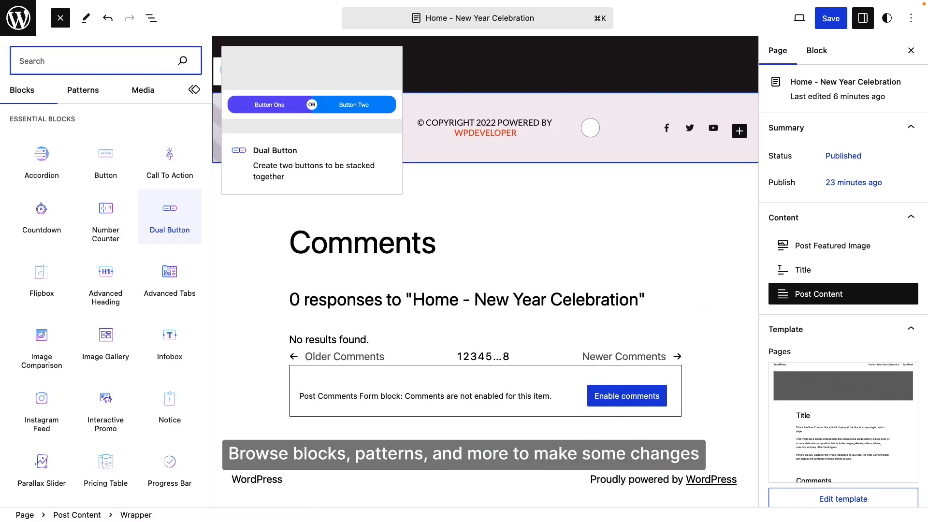
{"action": "scroll", "coordinate": [164, 236], "scroll_direction": "down", "scroll_amount": 10}
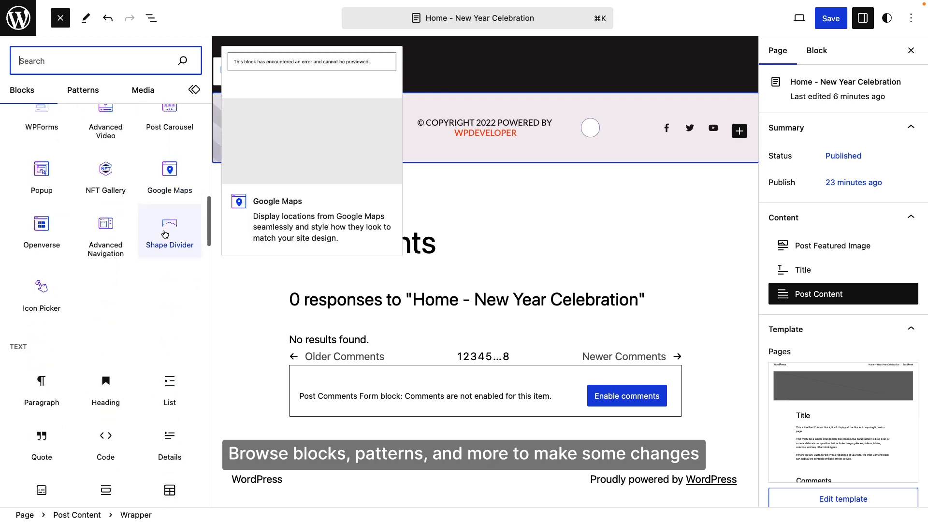
Step: Insert the featured "Opening Party" event pattern into the footer wrapper and close the block library
{"action": "scroll", "coordinate": [163, 231], "scroll_direction": "down", "scroll_amount": 8}
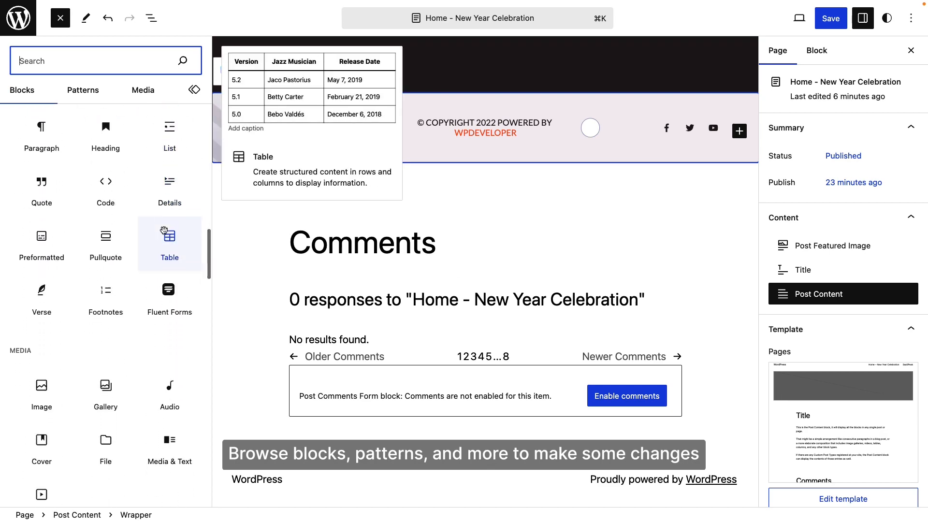
{"action": "scroll", "coordinate": [43, 234], "scroll_direction": "down", "scroll_amount": 8}
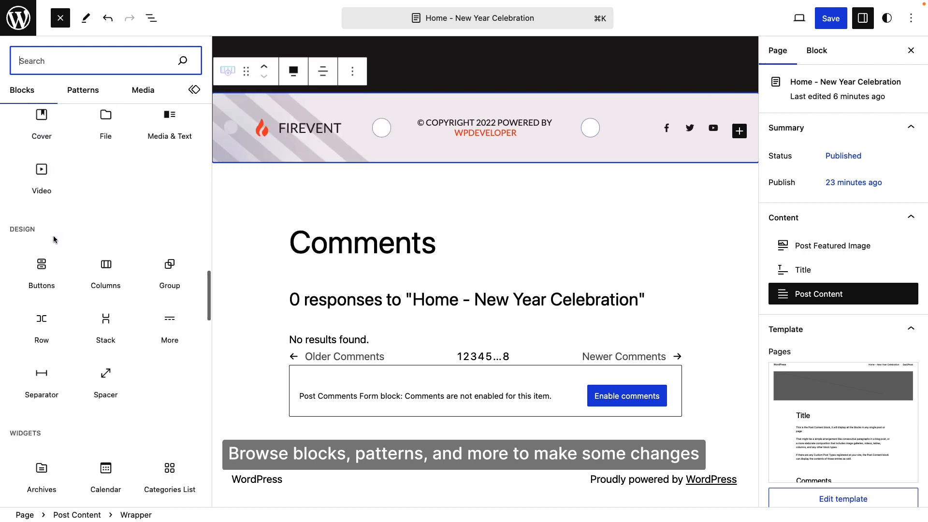
{"action": "scroll", "coordinate": [55, 240], "scroll_direction": "down", "scroll_amount": 5}
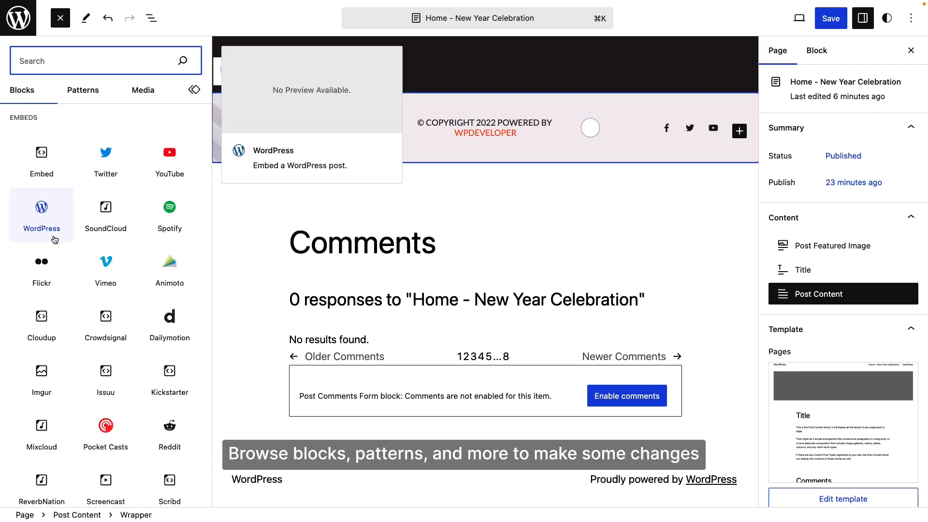
{"action": "left_click", "coordinate": [98, 96]}
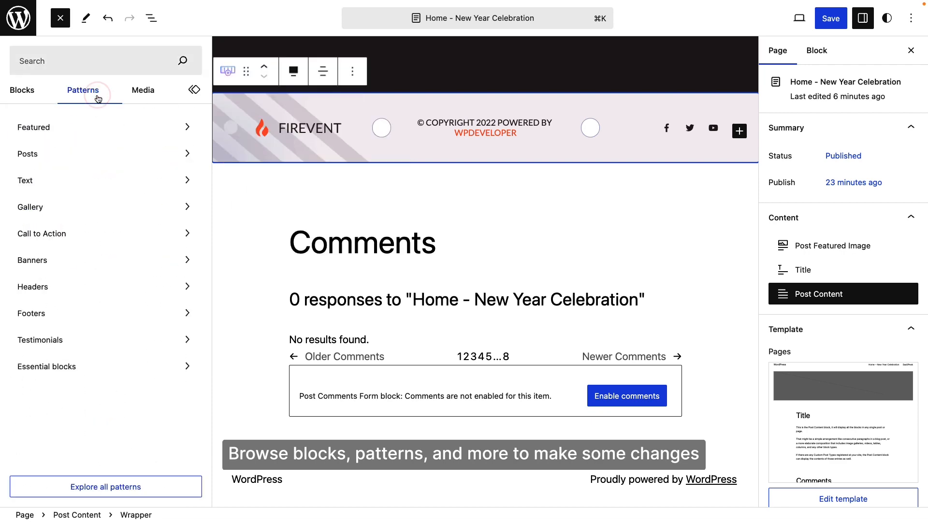
{"action": "left_click", "coordinate": [137, 130]}
{"action": "scroll", "coordinate": [321, 206], "scroll_direction": "down", "scroll_amount": 10}
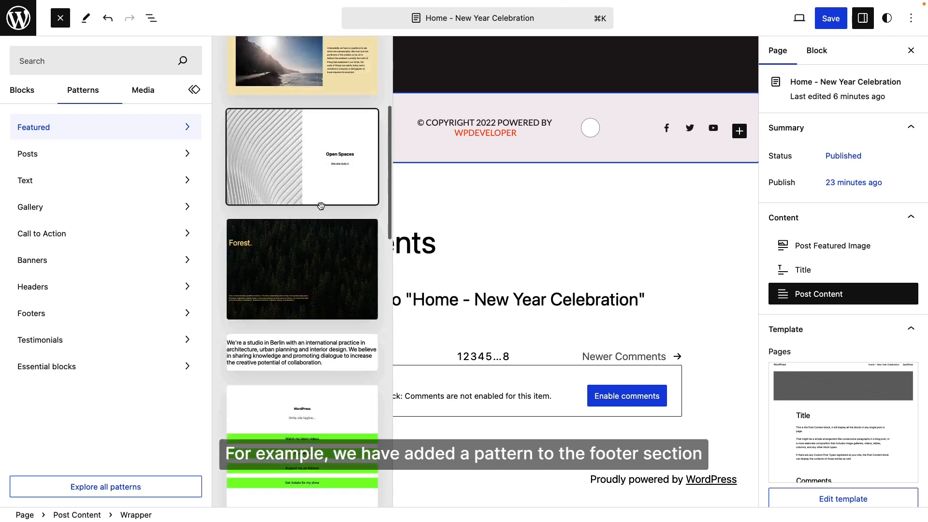
{"action": "scroll", "coordinate": [321, 206], "scroll_direction": "down", "scroll_amount": 10}
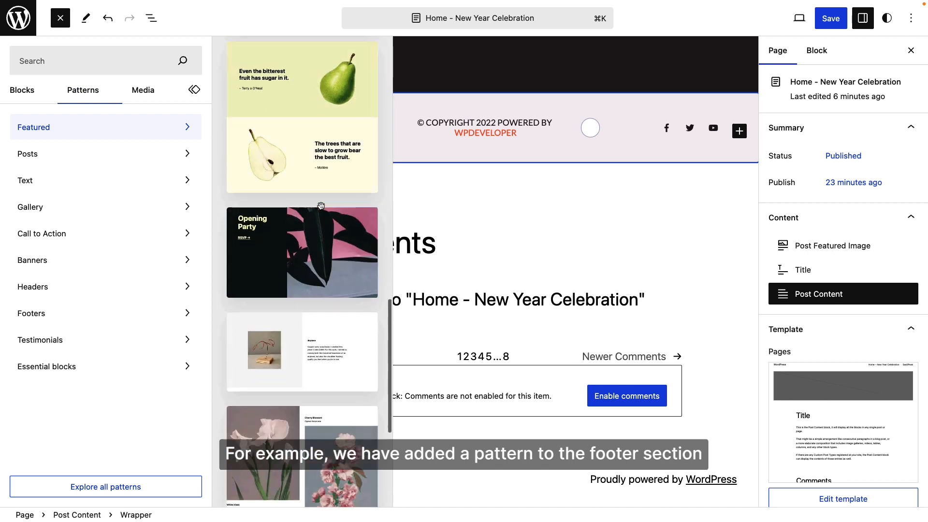
{"action": "left_click", "coordinate": [321, 207]}
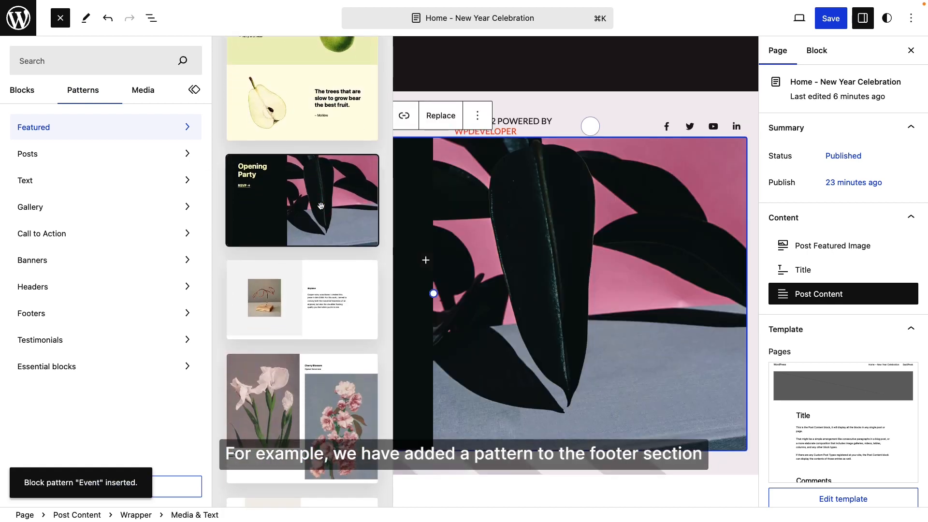
{"action": "left_click", "coordinate": [434, 206]}
Step: Place the image of the footer's "Opening Party" block on the left of its text
{"action": "scroll", "coordinate": [385, 249], "scroll_direction": "down", "scroll_amount": 20}
{"action": "scroll", "coordinate": [385, 249], "scroll_direction": "up", "scroll_amount": 5}
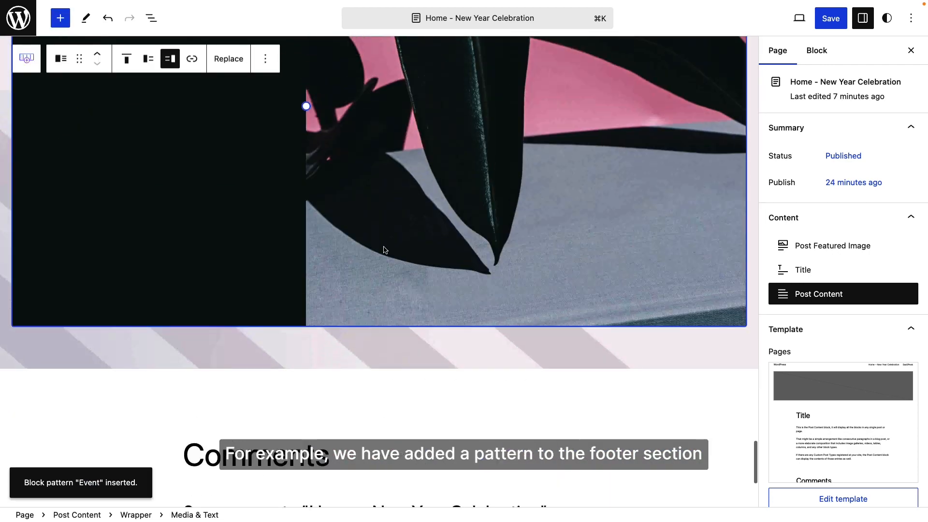
{"action": "scroll", "coordinate": [385, 250], "scroll_direction": "up", "scroll_amount": 5}
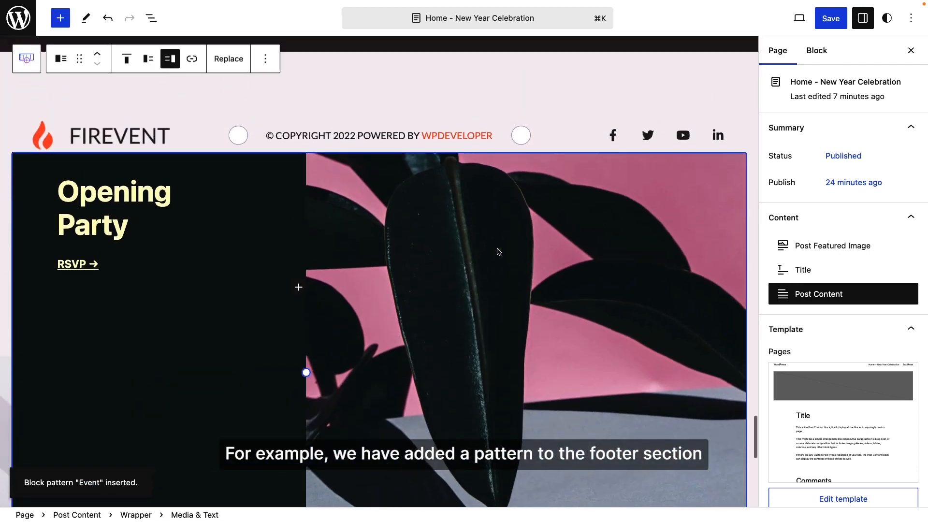
{"action": "scroll", "coordinate": [498, 251], "scroll_direction": "down", "scroll_amount": 3}
{"action": "scroll", "coordinate": [498, 251], "scroll_direction": "down", "scroll_amount": 2}
{"action": "left_click", "coordinate": [151, 66]}
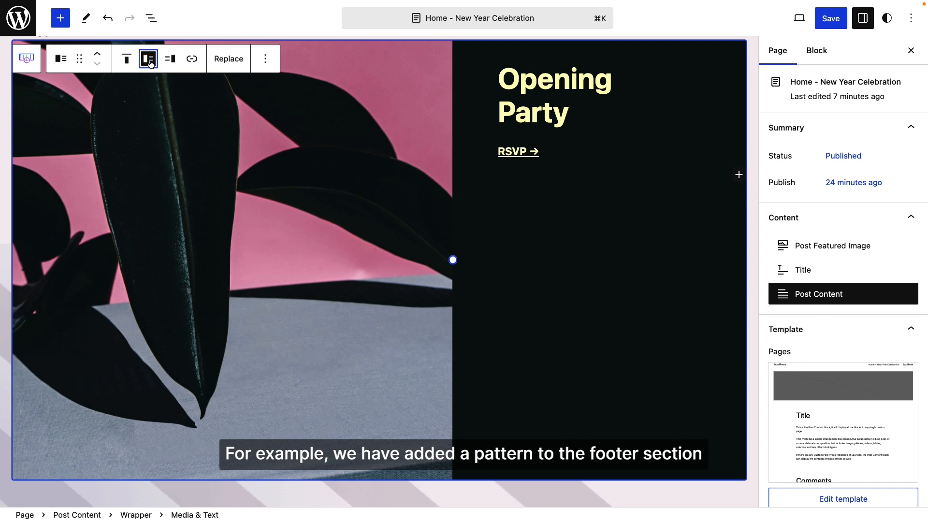
Step: Save the page changes and leave the site editor for the WordPress dashboard
{"action": "scroll", "coordinate": [260, 175], "scroll_direction": "up", "scroll_amount": 2}
{"action": "scroll", "coordinate": [260, 175], "scroll_direction": "down", "scroll_amount": 1}
{"action": "left_click", "coordinate": [830, 19]}
{"action": "left_click", "coordinate": [830, 20]}
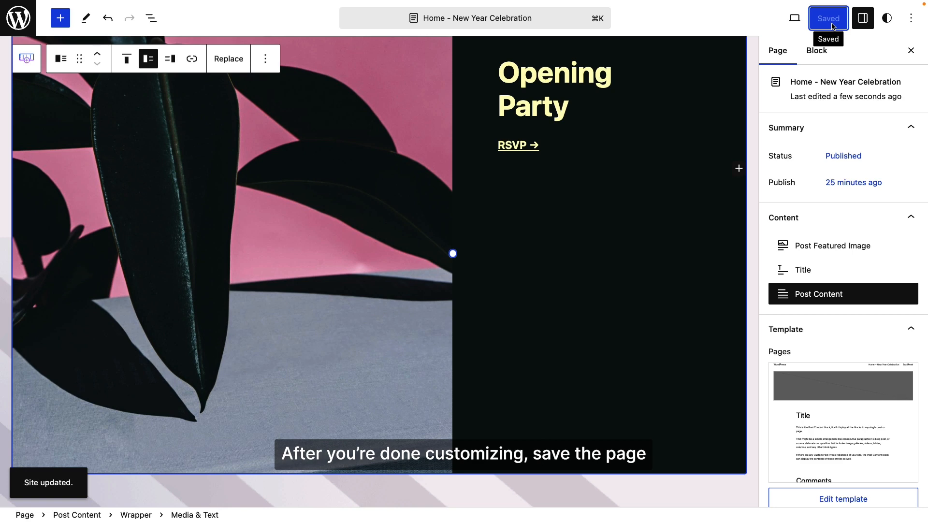
{"action": "left_click", "coordinate": [22, 24]}
{"action": "left_click", "coordinate": [126, 497]}
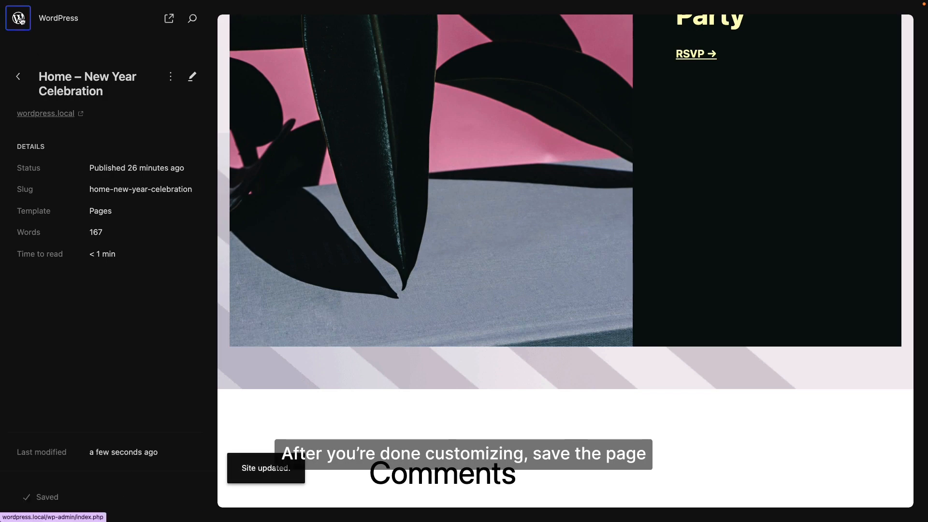
{"action": "left_click", "coordinate": [22, 20]}
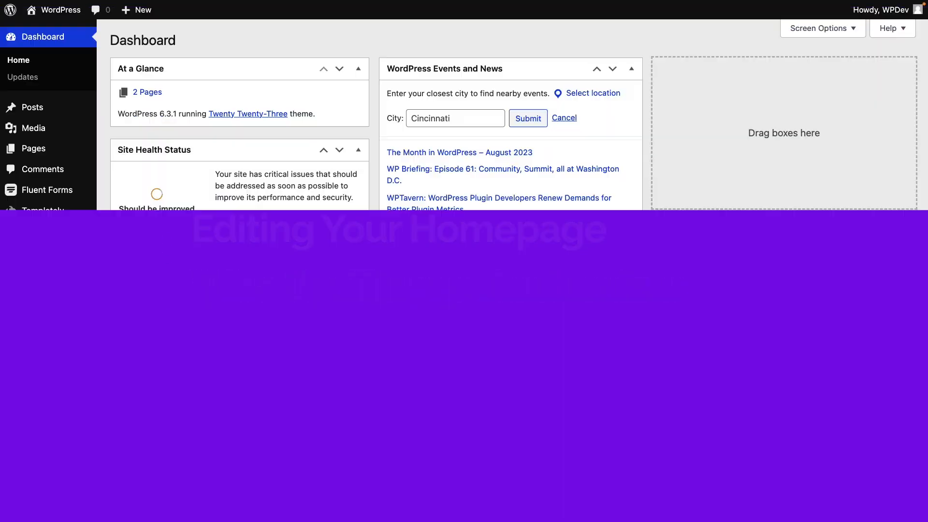
Step: Find the Flexia theme in the theme directory, install it and activate it
{"action": "mouse_move", "coordinate": [45, 238]}
{"action": "left_click", "coordinate": [144, 247]}
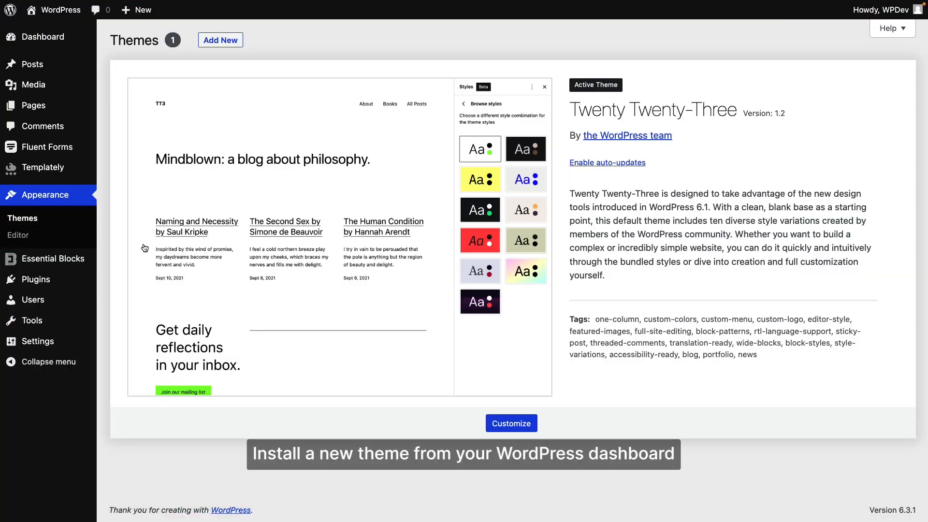
{"action": "left_click", "coordinate": [232, 43]}
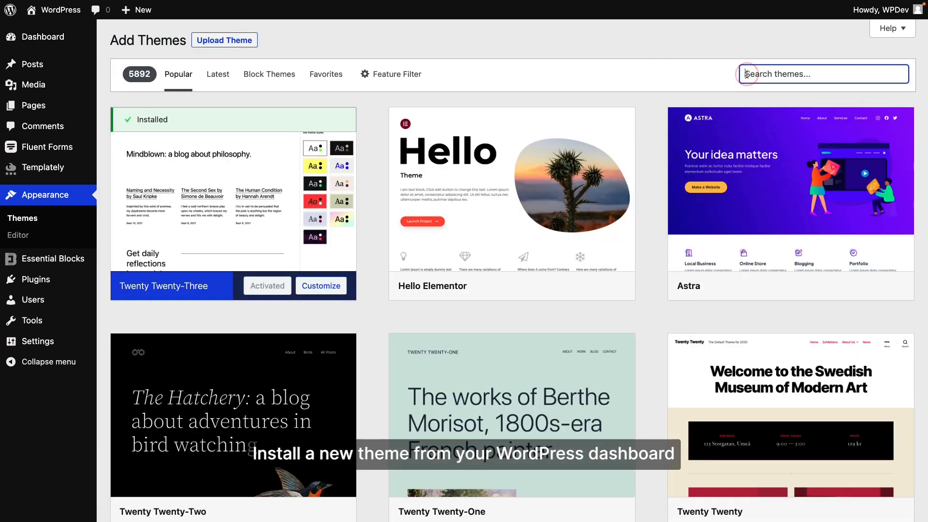
{"action": "left_click", "coordinate": [743, 73]}
{"action": "type", "text": "Flexia"}
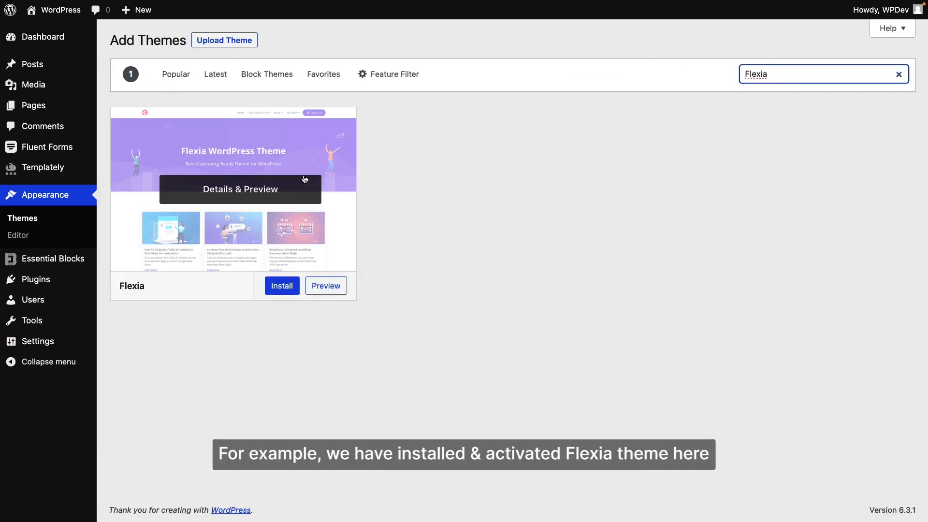
{"action": "left_click", "coordinate": [290, 284]}
{"action": "left_click", "coordinate": [268, 284]}
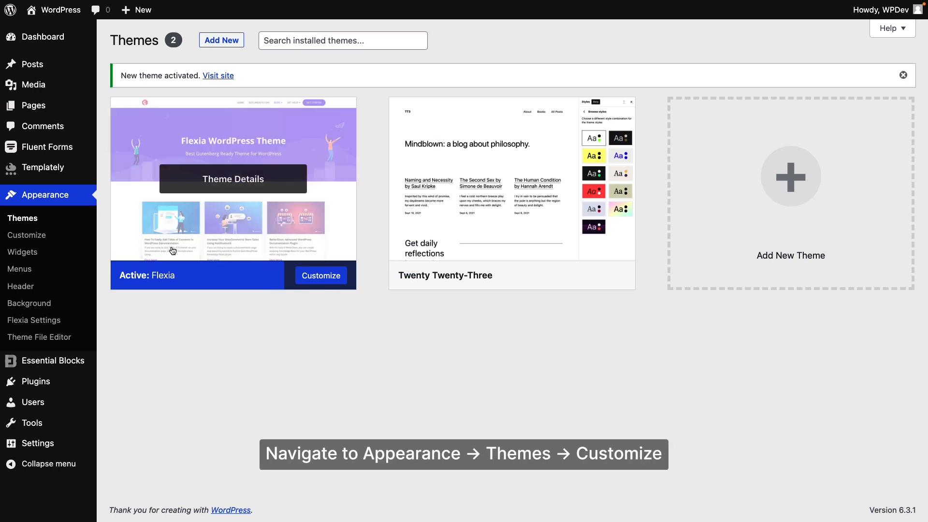
Step: Open the theme customizer and set the site name to "New Year" in the global site info
{"action": "left_click", "coordinate": [58, 240]}
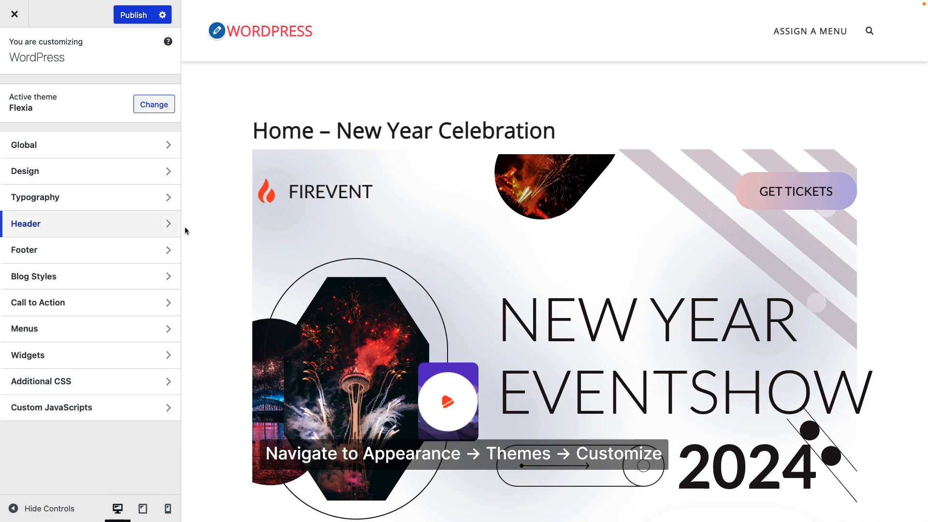
{"action": "scroll", "coordinate": [191, 224], "scroll_direction": "down", "scroll_amount": 10}
{"action": "scroll", "coordinate": [191, 225], "scroll_direction": "down", "scroll_amount": 15}
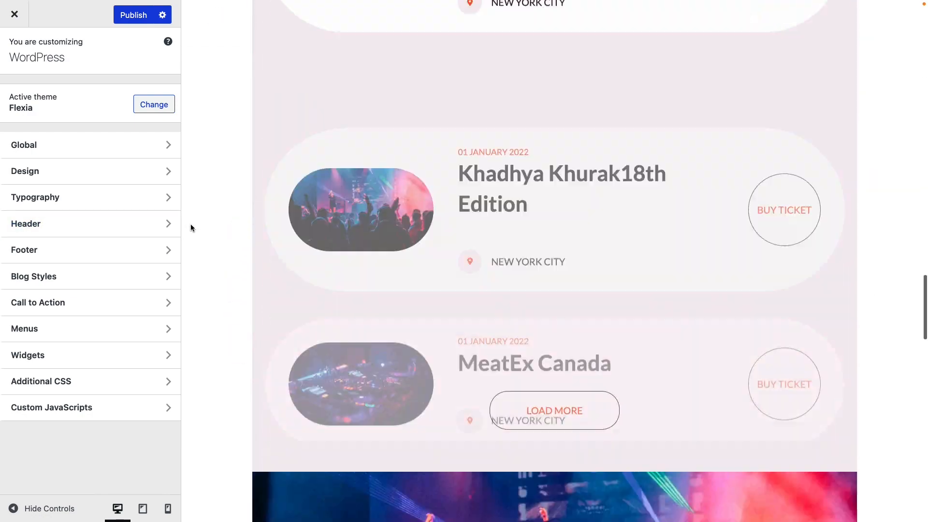
{"action": "scroll", "coordinate": [191, 224], "scroll_direction": "up", "scroll_amount": 20}
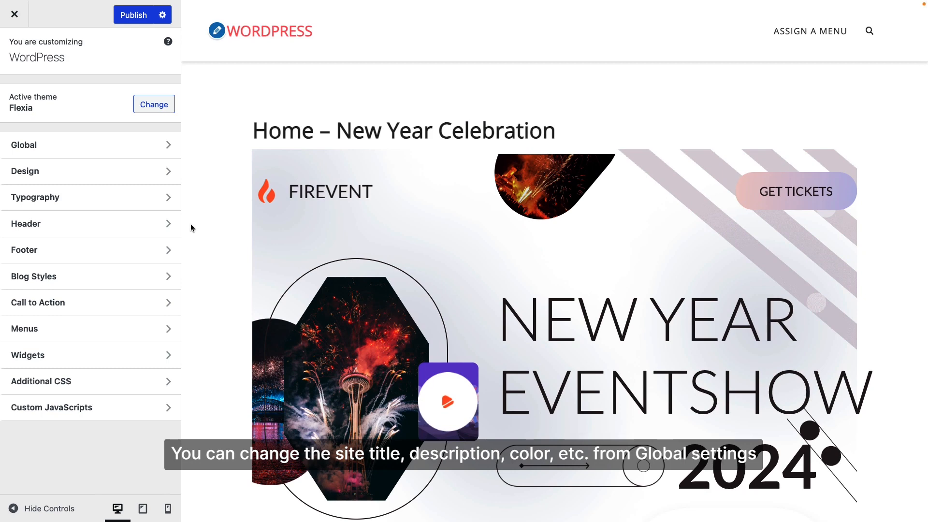
{"action": "left_click", "coordinate": [128, 145]}
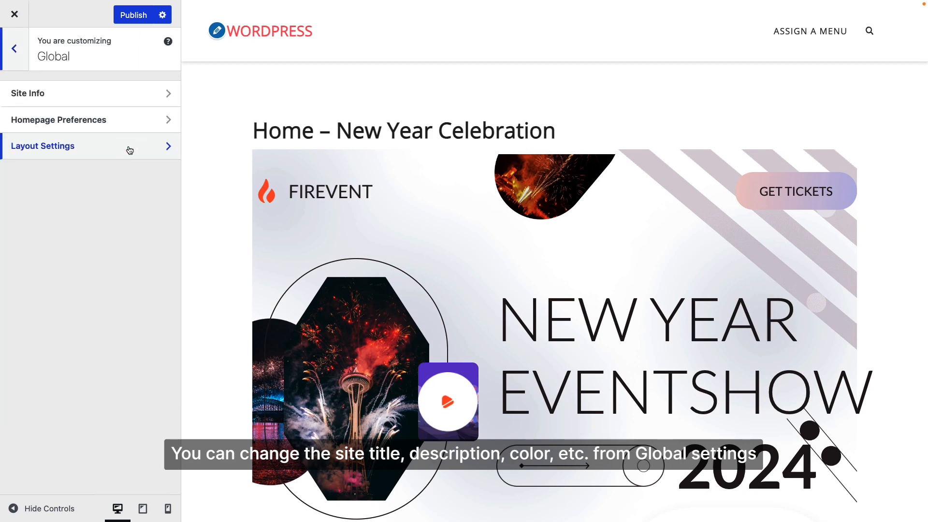
{"action": "left_click", "coordinate": [127, 97]}
{"action": "left_click_drag", "start_coordinate": [79, 136], "coordinate": [10, 135]}
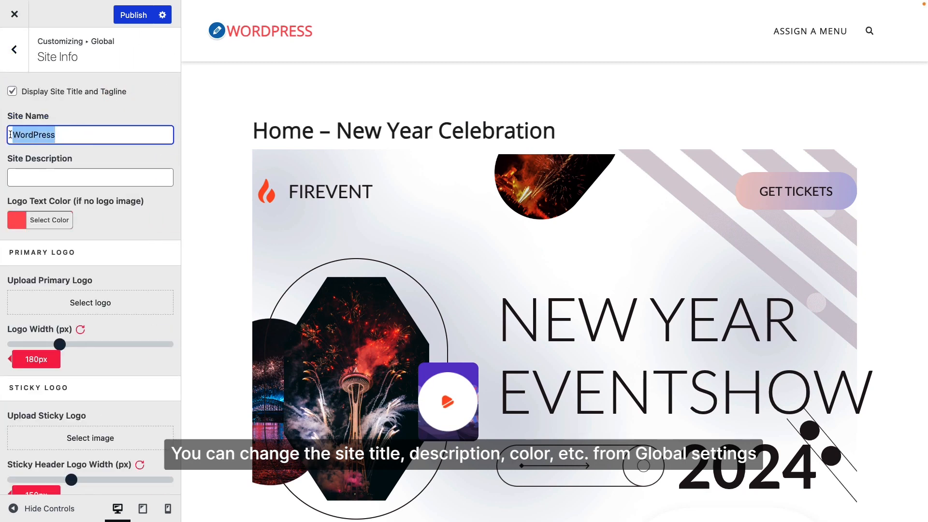
{"action": "type", "text": "New Year"}
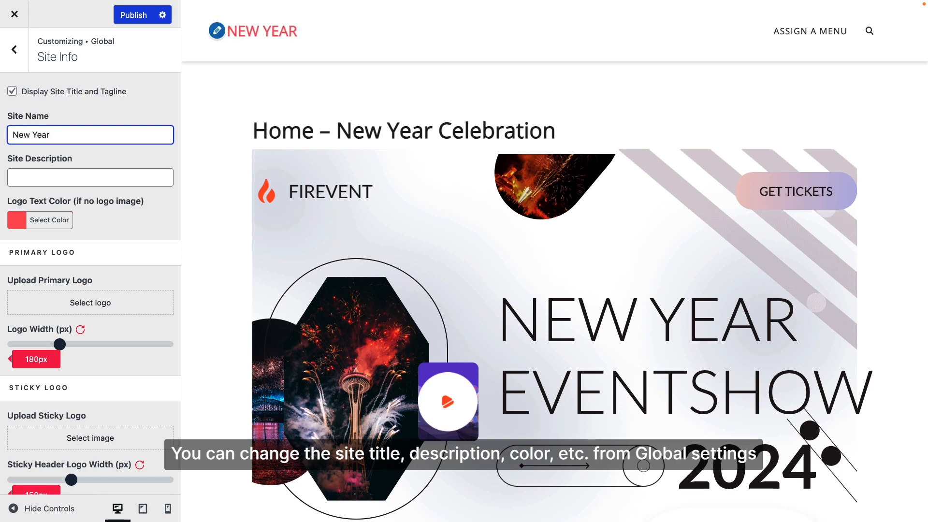
Step: Set the site description to "New Year Celebration Event", reusing the wording of the page heading
{"action": "left_click_drag", "start_coordinate": [342, 129], "coordinate": [557, 130]}
{"action": "key", "text": "ctrl+c"}
{"action": "left_click", "coordinate": [54, 178]}
{"action": "key", "text": "ctrl+v"}
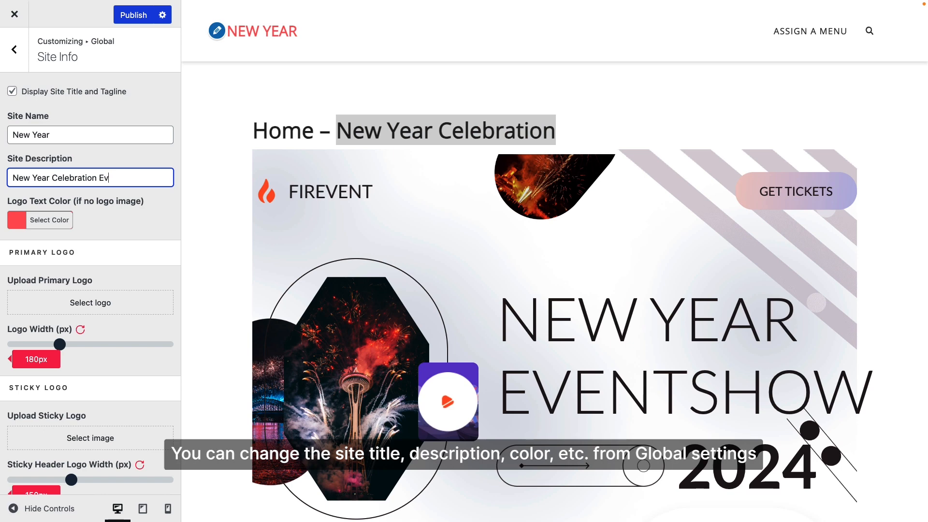
Step: Change the logo text color to near-black and publish the site info changes
{"action": "scroll", "coordinate": [100, 211], "scroll_direction": "down", "scroll_amount": 2}
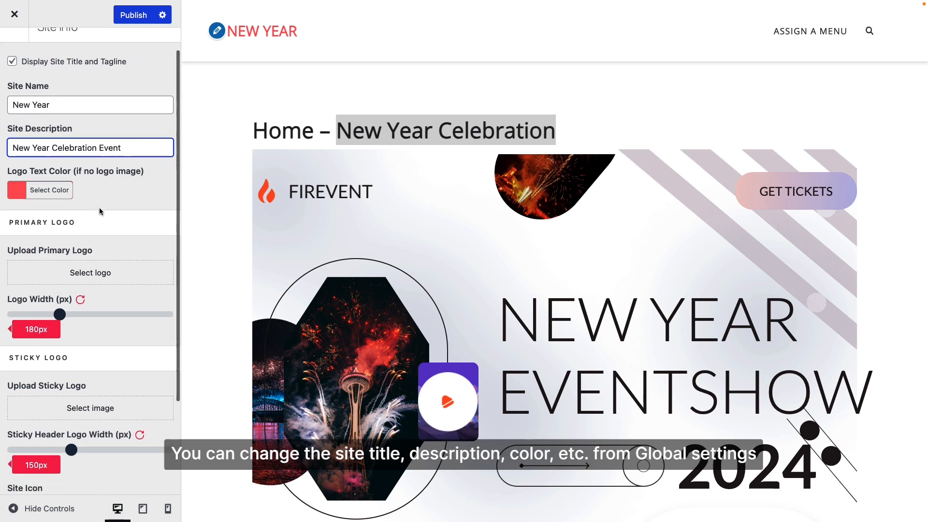
{"action": "left_click", "coordinate": [26, 189]}
{"action": "left_click", "coordinate": [105, 341]}
{"action": "mouse_move", "coordinate": [94, 309]}
{"action": "left_mouse_down"}
{"action": "mouse_move", "coordinate": [68, 311]}
{"action": "mouse_move", "coordinate": [78, 313]}
{"action": "left_mouse_up"}
{"action": "left_click", "coordinate": [59, 199]}
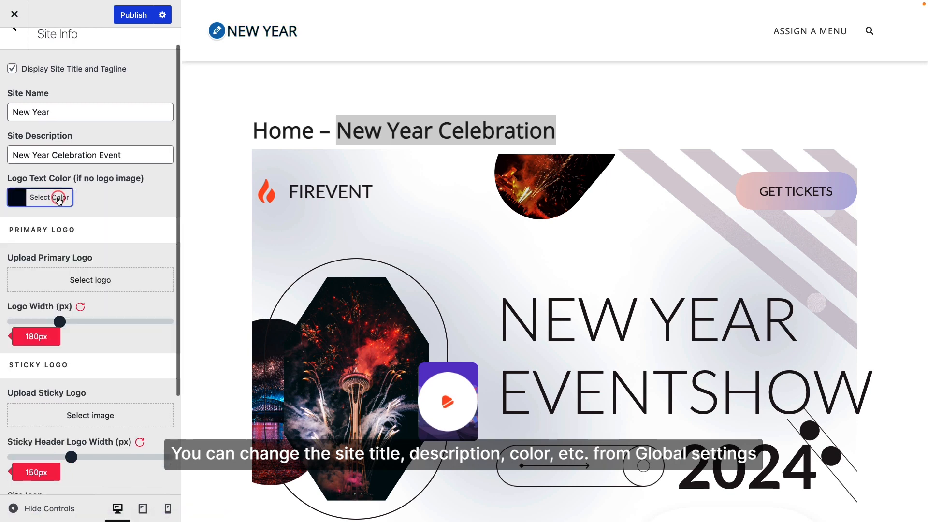
{"action": "scroll", "coordinate": [59, 199], "scroll_direction": "down", "scroll_amount": 5}
{"action": "scroll", "coordinate": [59, 199], "scroll_direction": "up", "scroll_amount": 6}
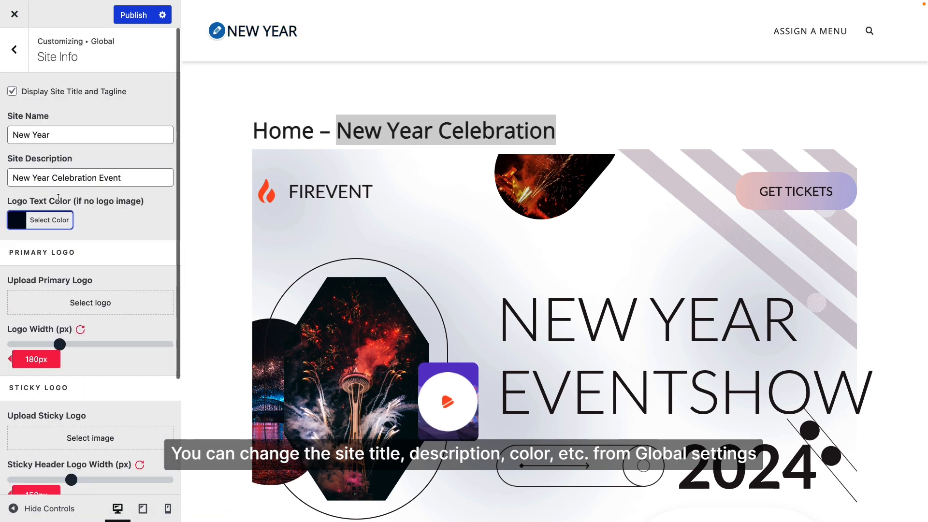
{"action": "left_click", "coordinate": [127, 17]}
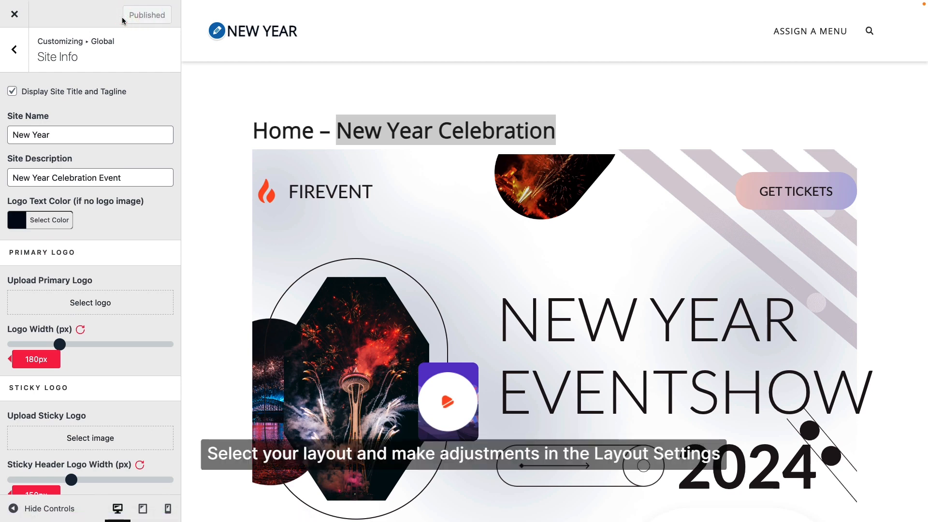
Step: Review the site width and content layout options in the global layout settings
{"action": "left_click", "coordinate": [21, 56]}
{"action": "left_click", "coordinate": [148, 136]}
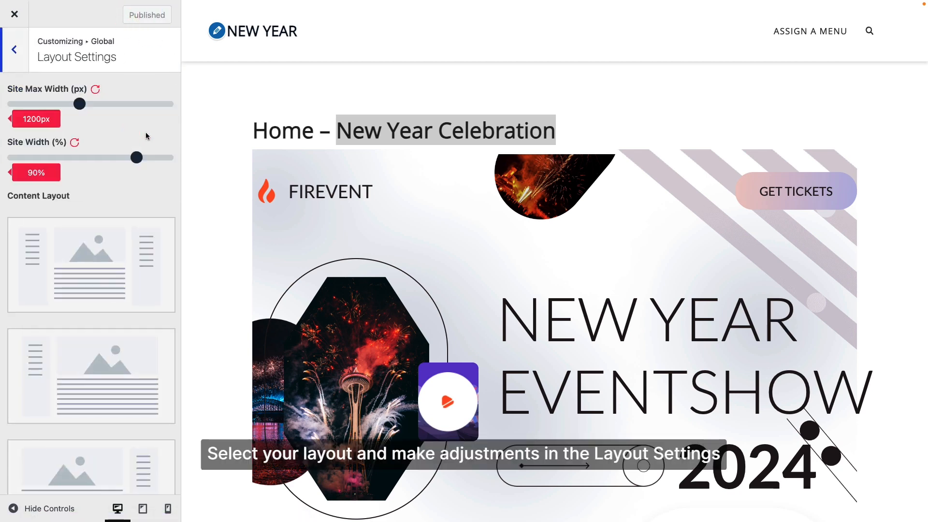
{"action": "scroll", "coordinate": [146, 135], "scroll_direction": "down", "scroll_amount": 5}
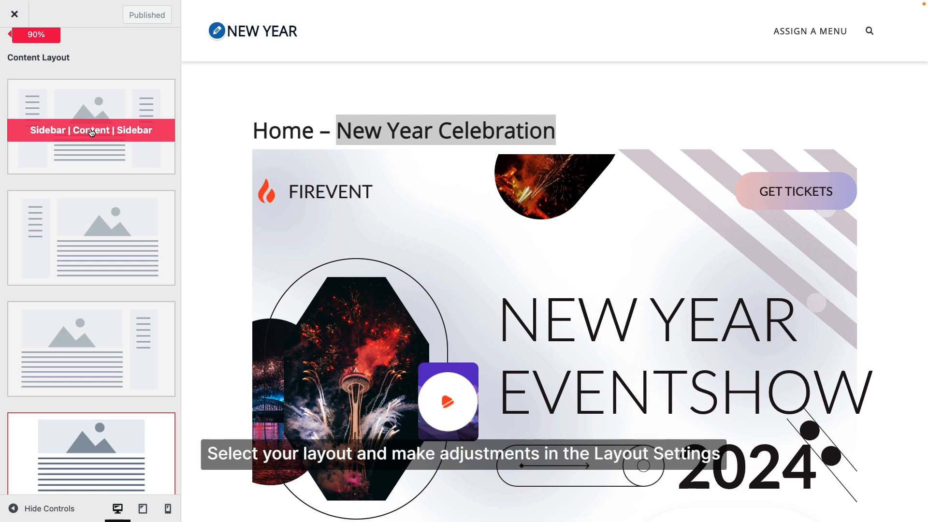
{"action": "scroll", "coordinate": [109, 239], "scroll_direction": "down", "scroll_amount": 5}
{"action": "scroll", "coordinate": [109, 238], "scroll_direction": "up", "scroll_amount": 8}
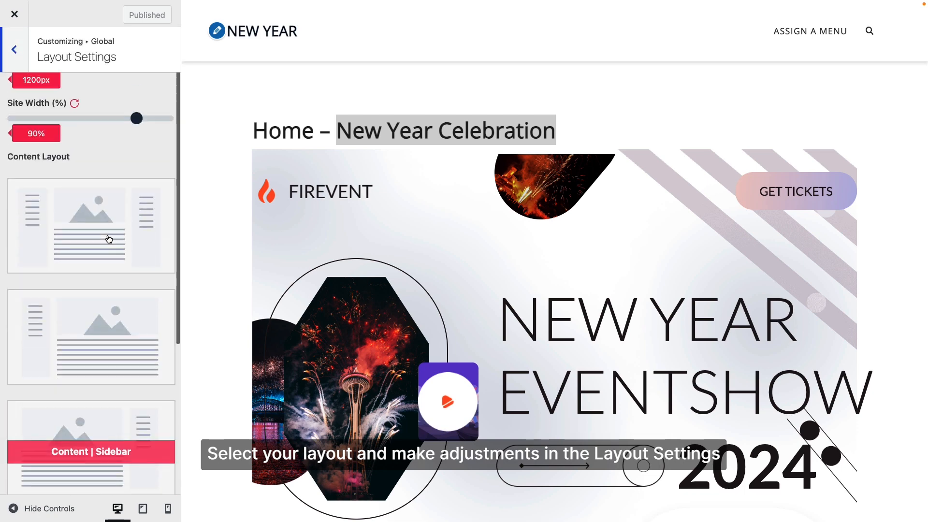
{"action": "scroll", "coordinate": [109, 239], "scroll_direction": "up", "scroll_amount": 1}
{"action": "left_click", "coordinate": [24, 57]}
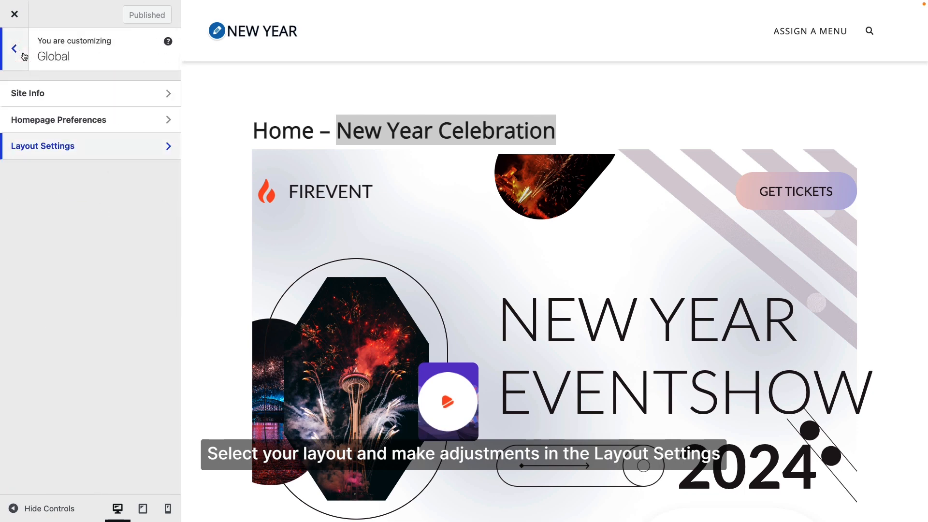
Step: Check which static page is selected as homepage in the Homepage Preferences, keeping "Home - New Year Celebration"
{"action": "left_click", "coordinate": [118, 120]}
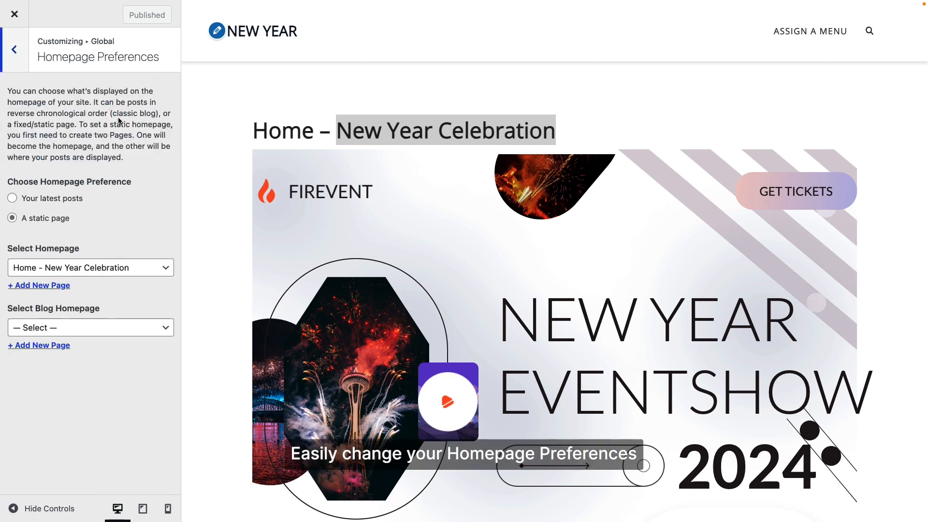
{"action": "left_click", "coordinate": [138, 267]}
{"action": "left_click", "coordinate": [140, 268]}
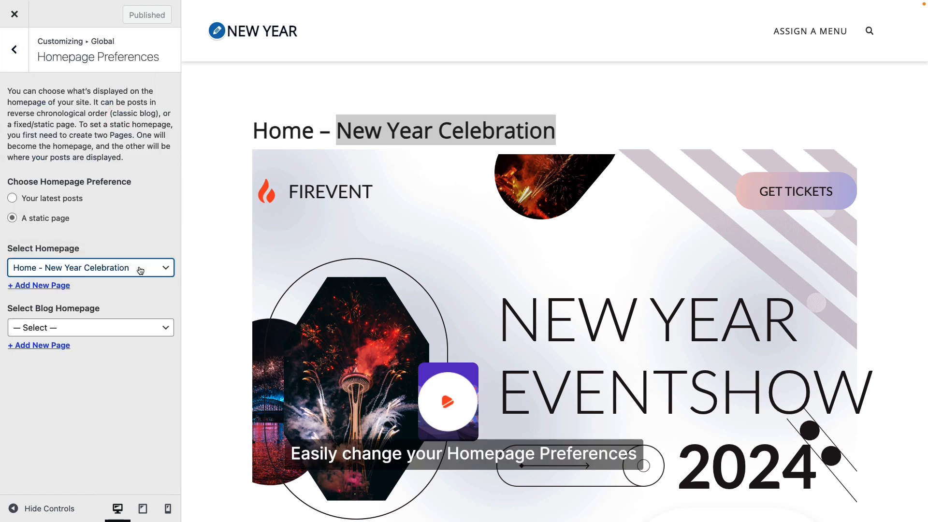
{"action": "left_click", "coordinate": [23, 64]}
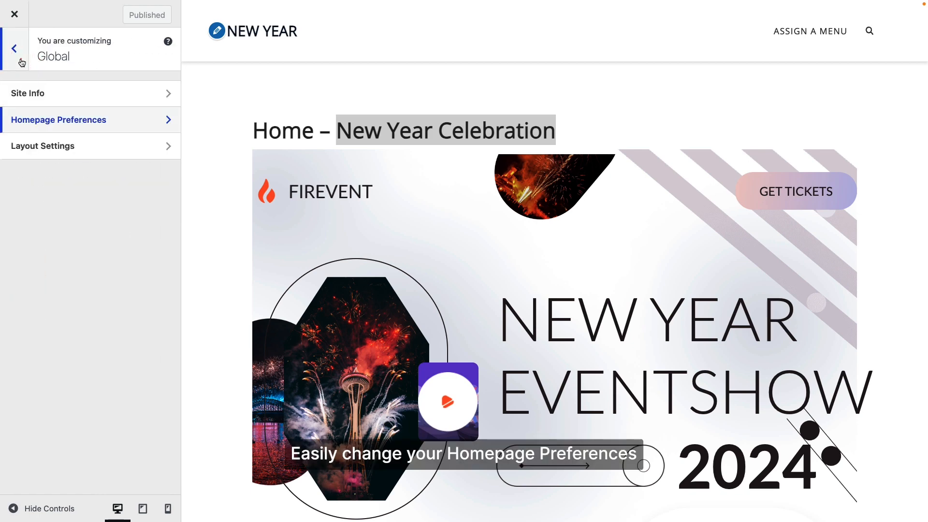
Step: Review the page settings within the theme's design options
{"action": "left_click", "coordinate": [22, 62]}
{"action": "left_click", "coordinate": [88, 173]}
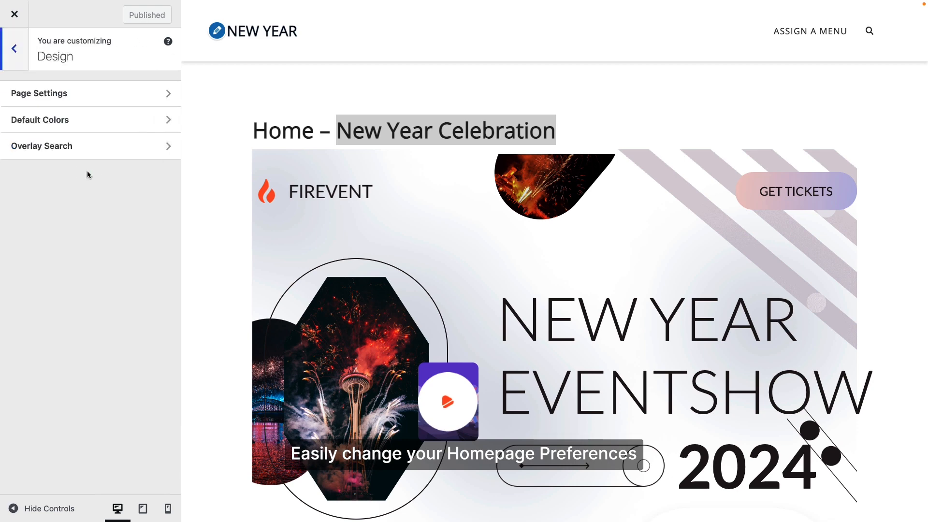
{"action": "left_click", "coordinate": [109, 99]}
{"action": "left_click", "coordinate": [21, 62]}
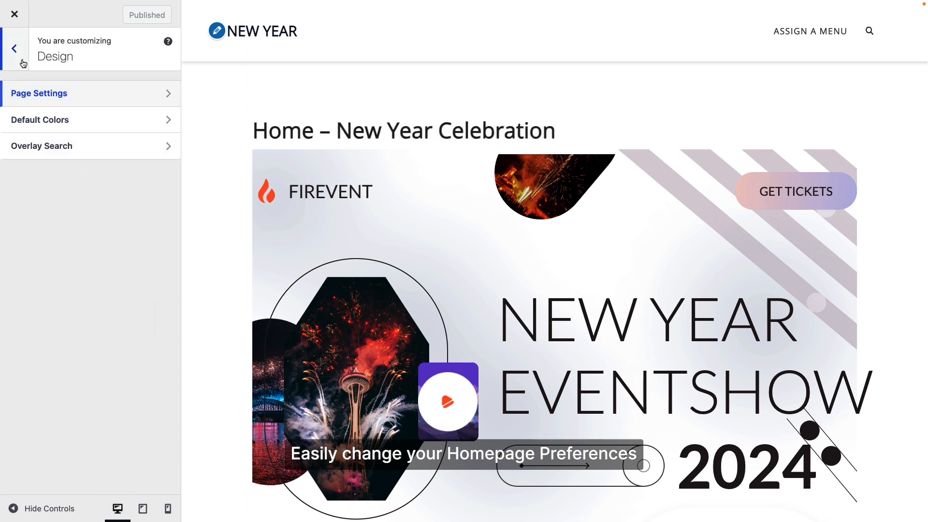
{"action": "left_click", "coordinate": [23, 62]}
Step: Try the Full Width header layout type, then return it to Boxed/ Container
{"action": "left_click", "coordinate": [165, 216]}
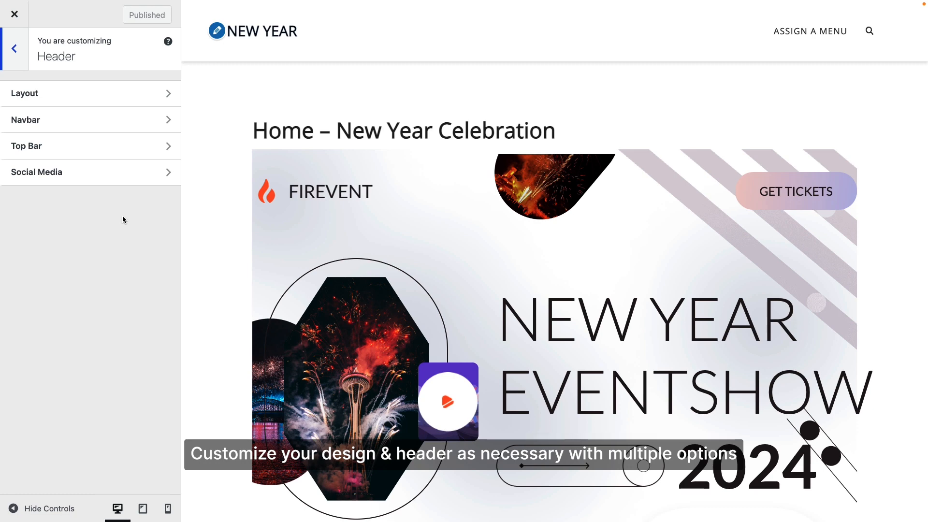
{"action": "left_click", "coordinate": [125, 99]}
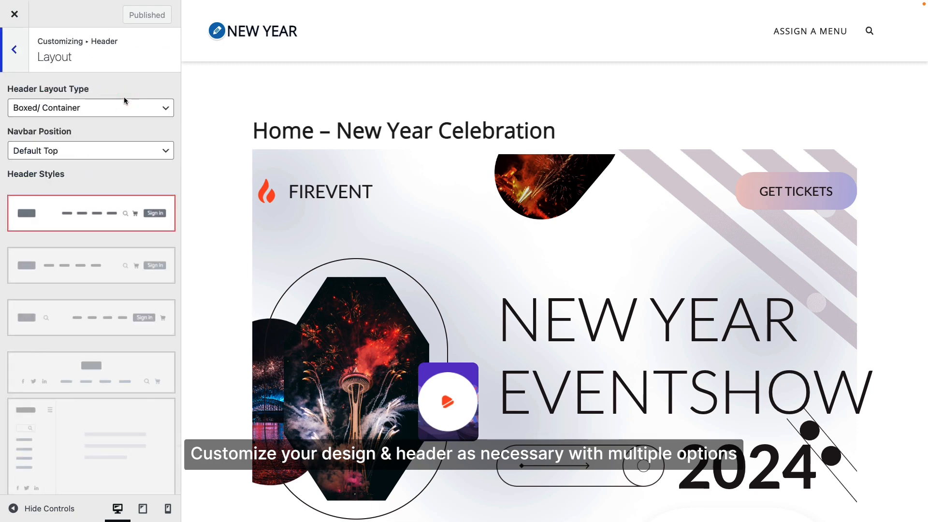
{"action": "left_click", "coordinate": [123, 100]}
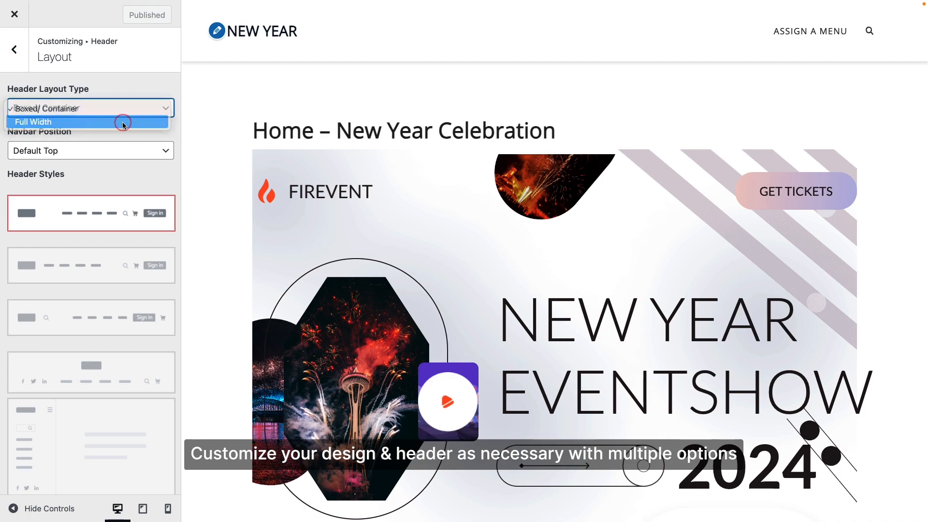
{"action": "left_click", "coordinate": [123, 120]}
{"action": "left_click", "coordinate": [123, 100]}
{"action": "left_click", "coordinate": [118, 107]}
{"action": "left_click", "coordinate": [118, 107]}
{"action": "left_click", "coordinate": [117, 99]}
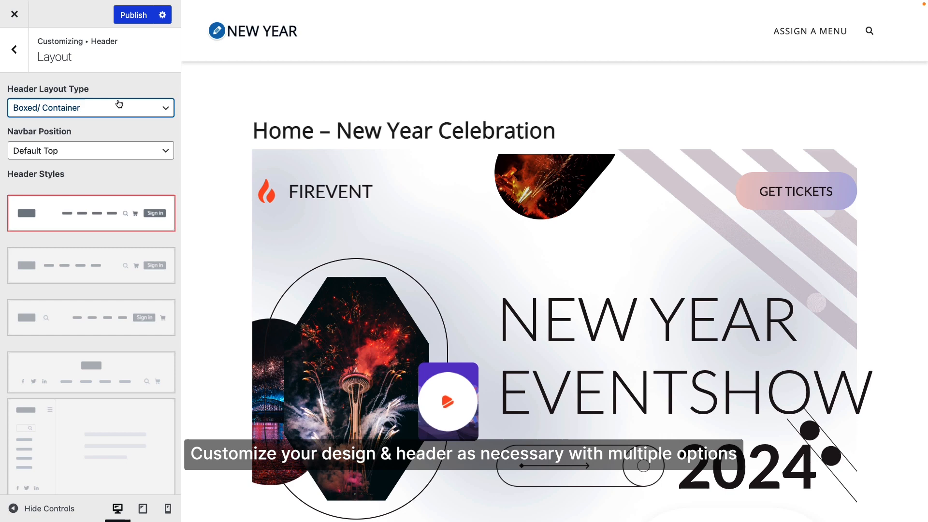
Step: Check the social media option in the header settings
{"action": "left_click", "coordinate": [14, 49]}
{"action": "left_click", "coordinate": [114, 171]}
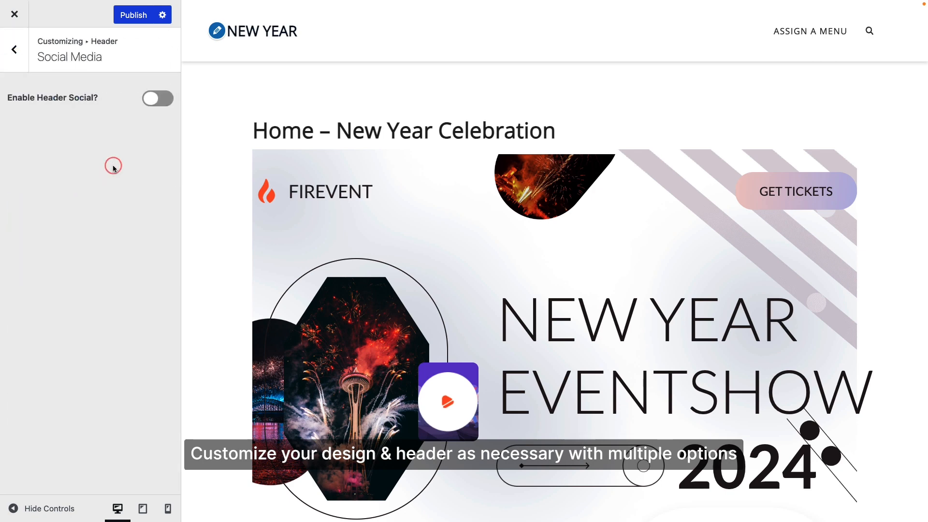
{"action": "left_click", "coordinate": [26, 66]}
Step: Publish the customizer changes and close the theme customizer
{"action": "left_click", "coordinate": [14, 50]}
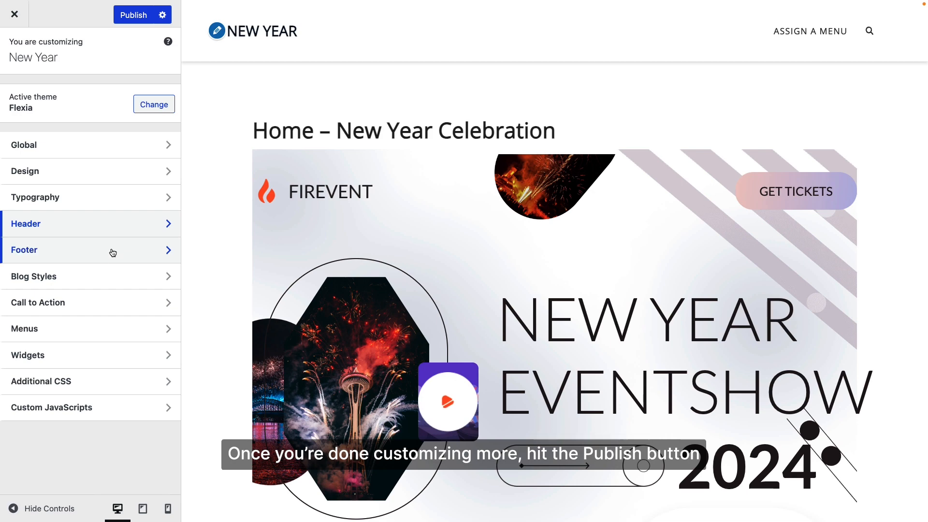
{"action": "left_click", "coordinate": [123, 21]}
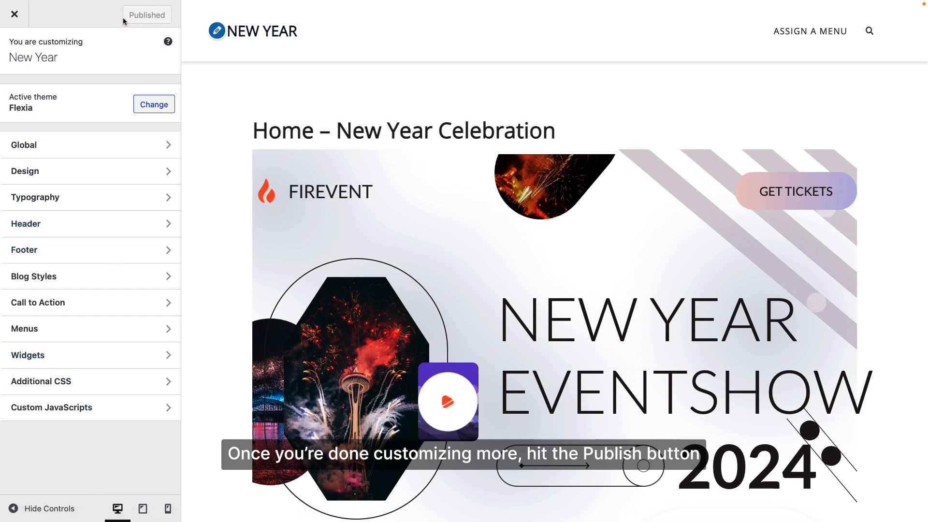
{"action": "left_click", "coordinate": [15, 14]}
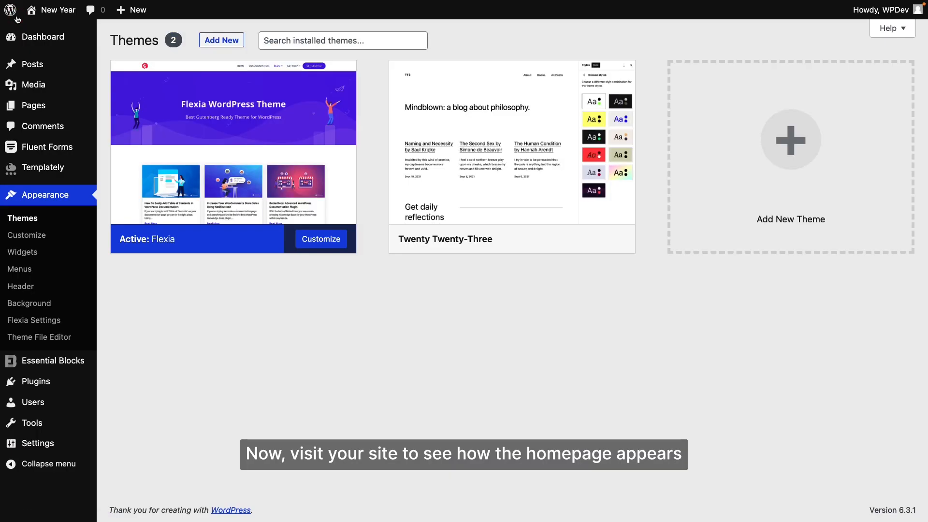
Step: Visit the live site and examine the New Year Celebration homepage from its header down to its footer
{"action": "mouse_move", "coordinate": [62, 11]}
{"action": "left_click", "coordinate": [55, 32]}
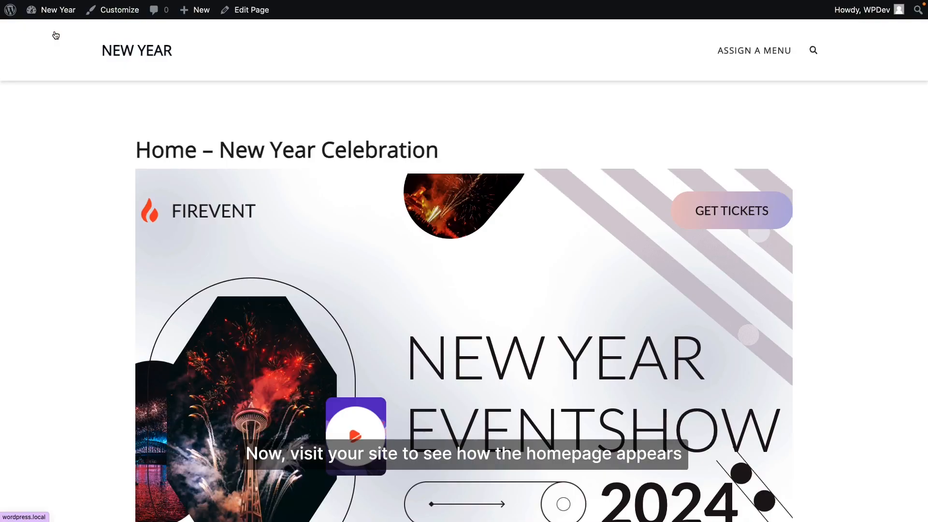
{"action": "scroll", "coordinate": [68, 110], "scroll_direction": "down", "scroll_amount": 8}
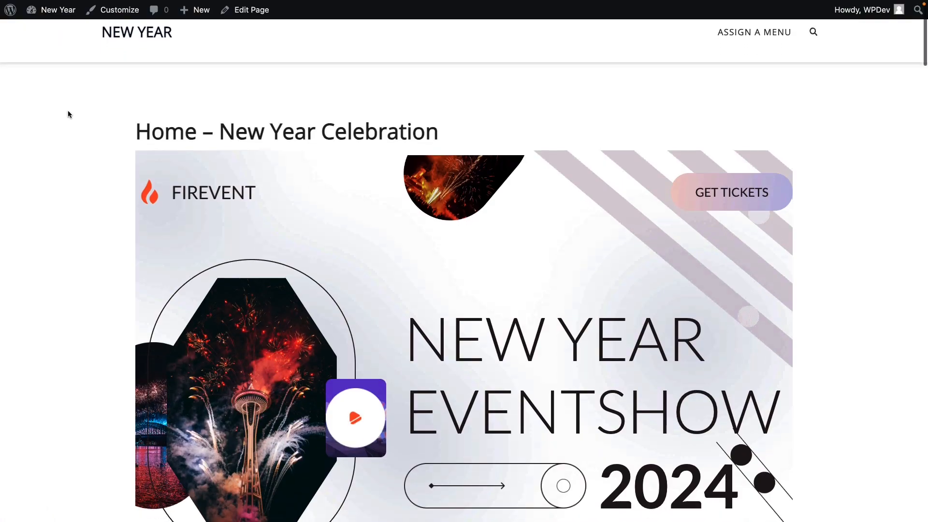
{"action": "scroll", "coordinate": [68, 115], "scroll_direction": "down", "scroll_amount": 20}
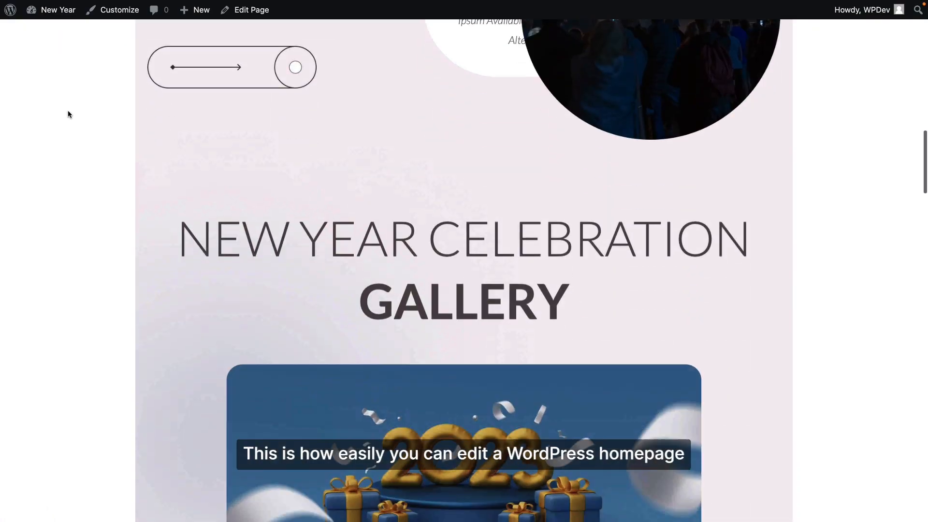
{"action": "scroll", "coordinate": [67, 114], "scroll_direction": "down", "scroll_amount": 20}
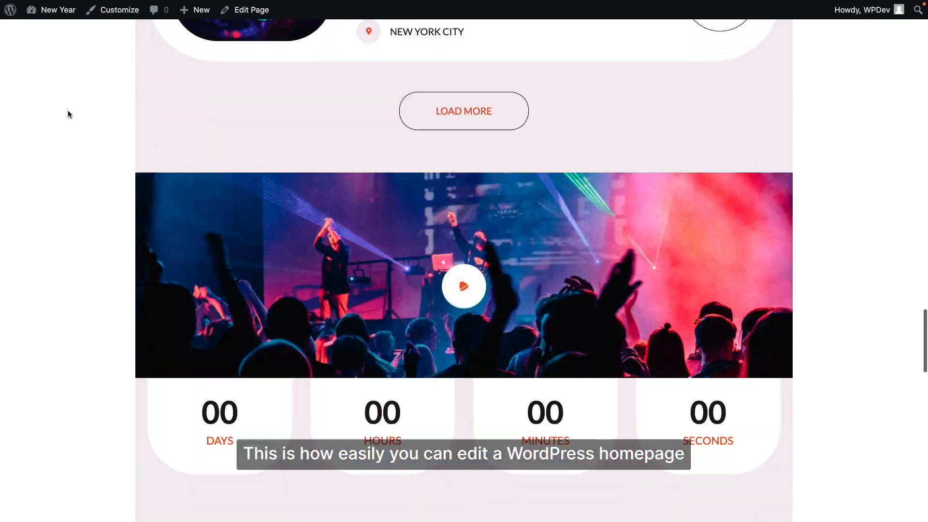
{"action": "scroll", "coordinate": [68, 114], "scroll_direction": "down", "scroll_amount": 10}
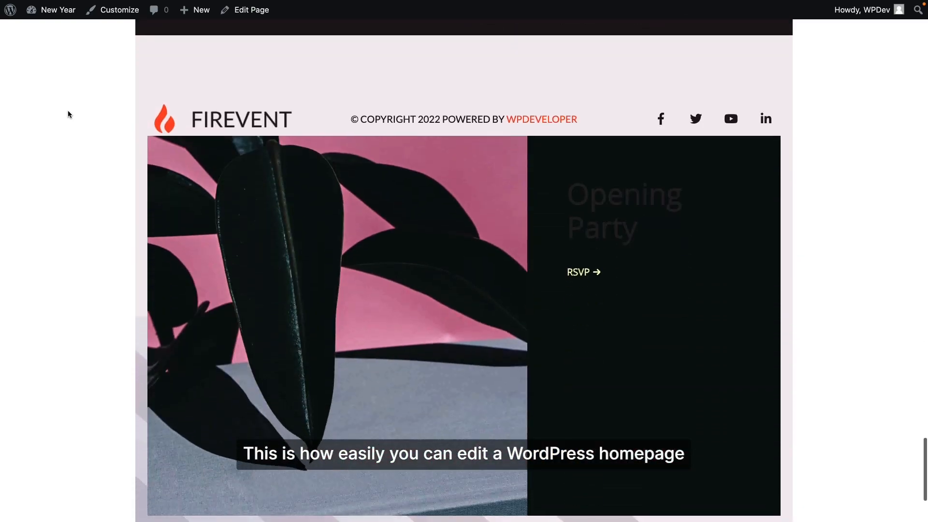
{"action": "scroll", "coordinate": [67, 114], "scroll_direction": "up", "scroll_amount": 20}
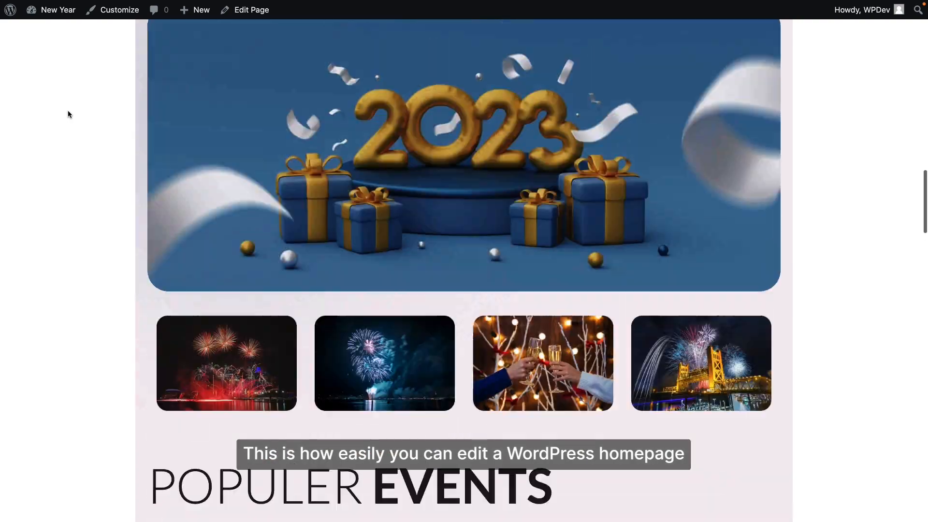